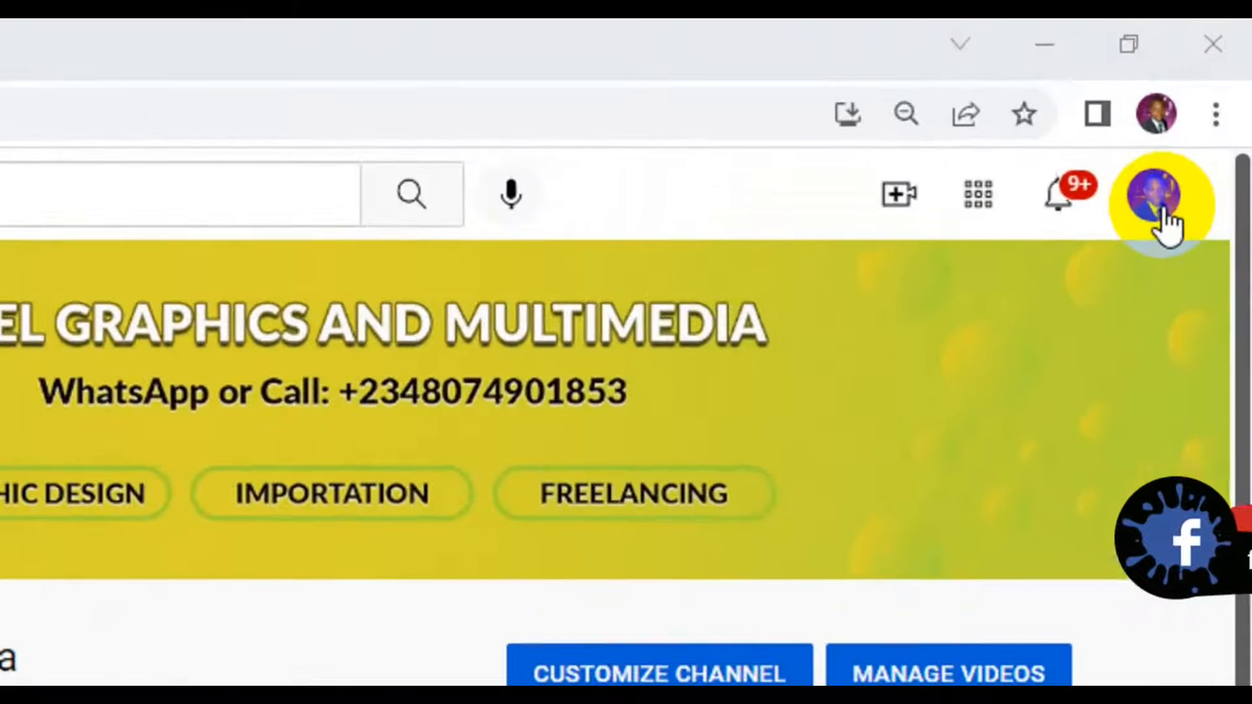
Step: Open YouTube Studio from the channel account and go to the channel's Customization page
click(1207, 112)
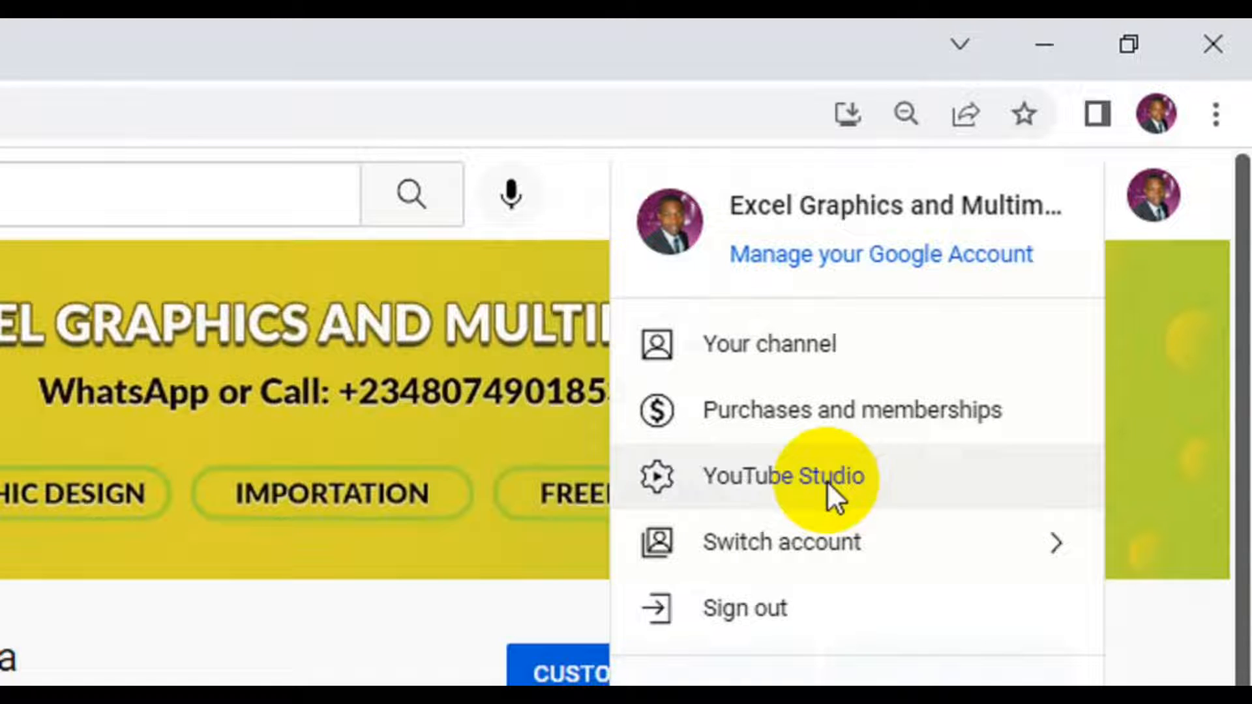
click(830, 488)
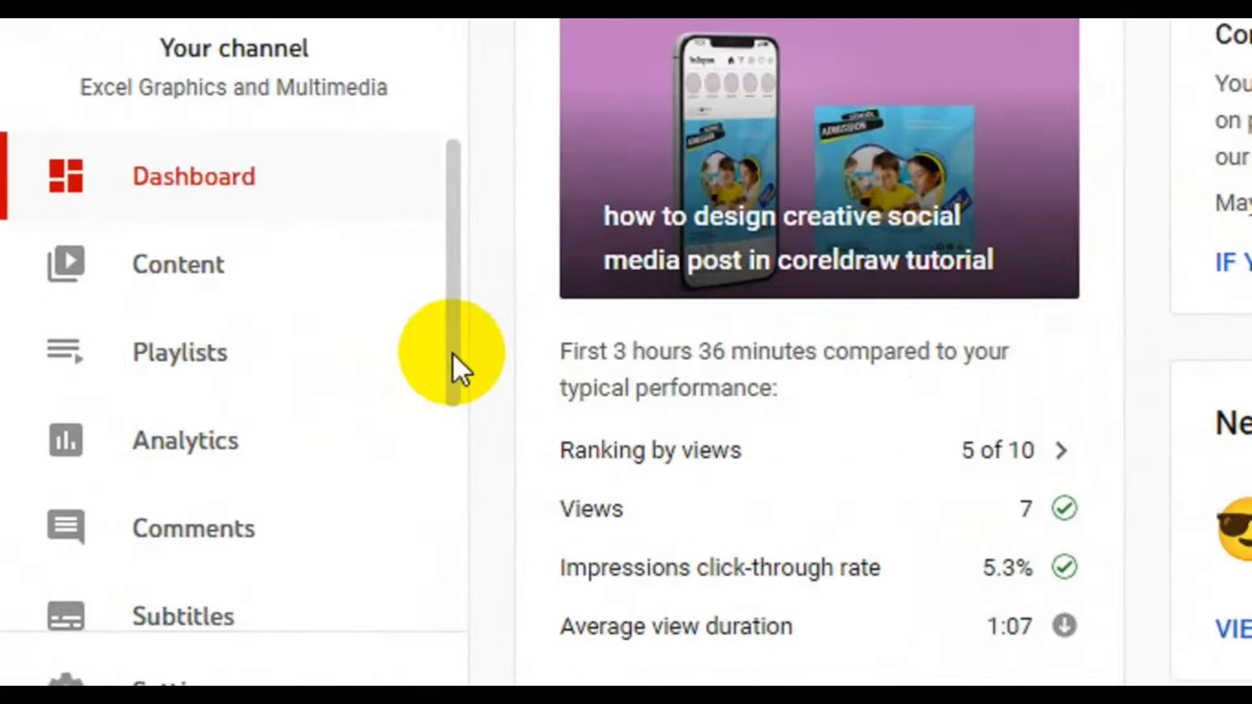
drag(302, 412, 302, 446)
drag(452, 402, 470, 572)
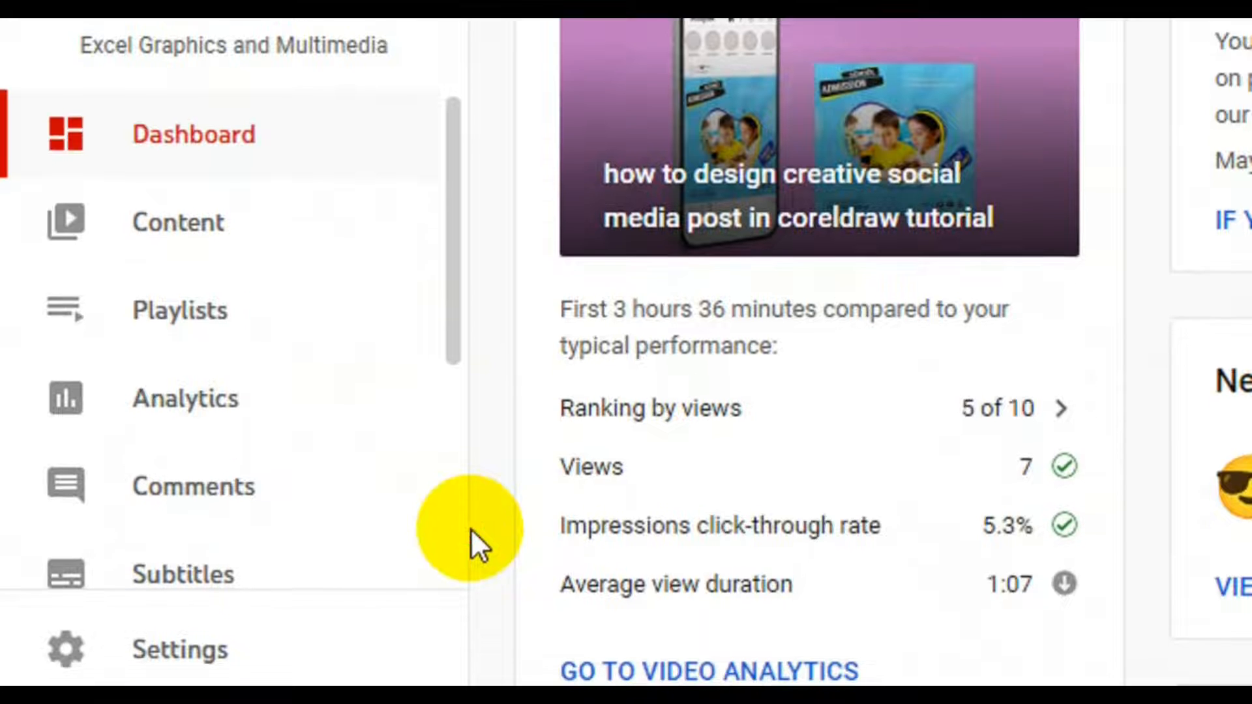
scroll(450, 353, down, 5)
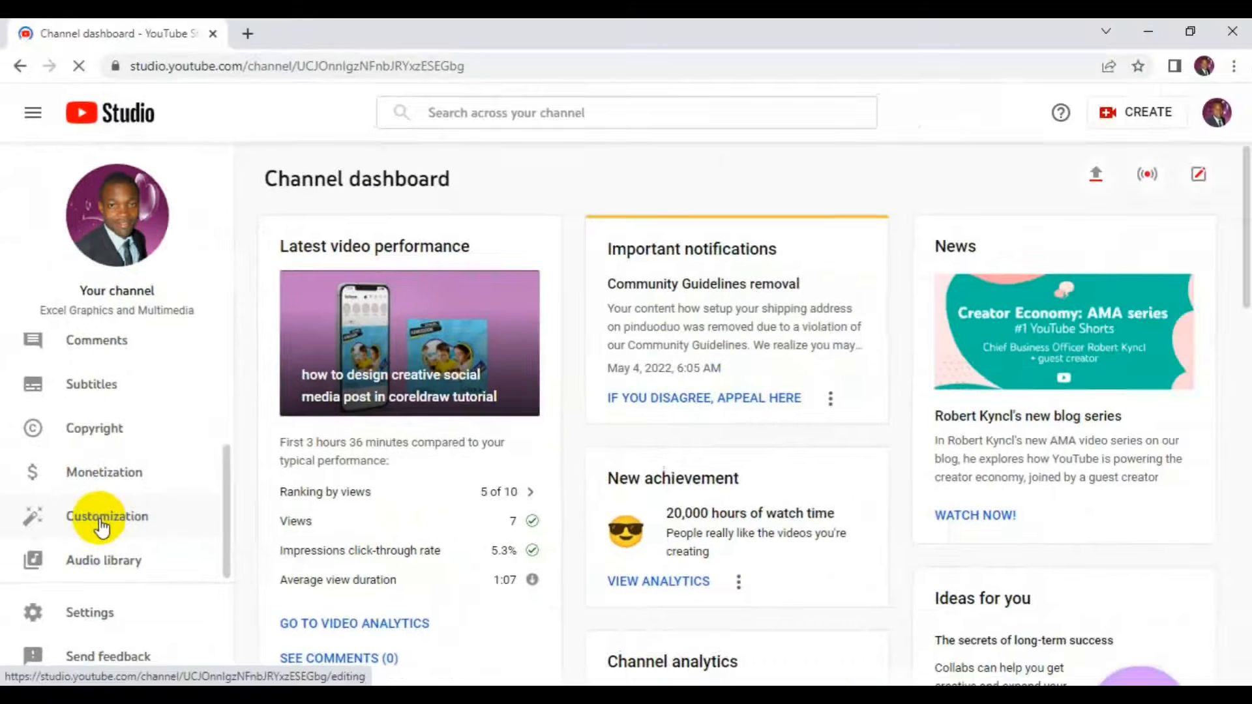
click(204, 475)
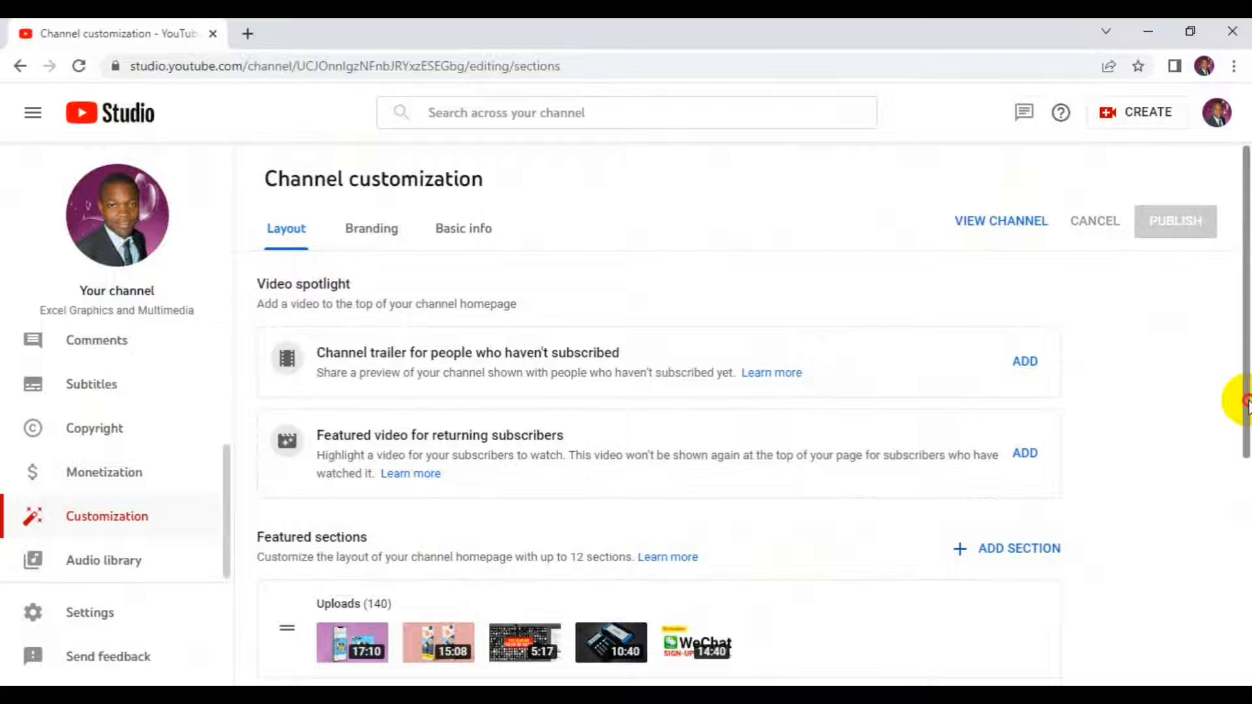
Step: Start adding a channel trailer for people who haven't subscribed and browse the uploaded videos to choose from
scroll(1239, 433, down, 4)
scroll(1236, 587, down, 2)
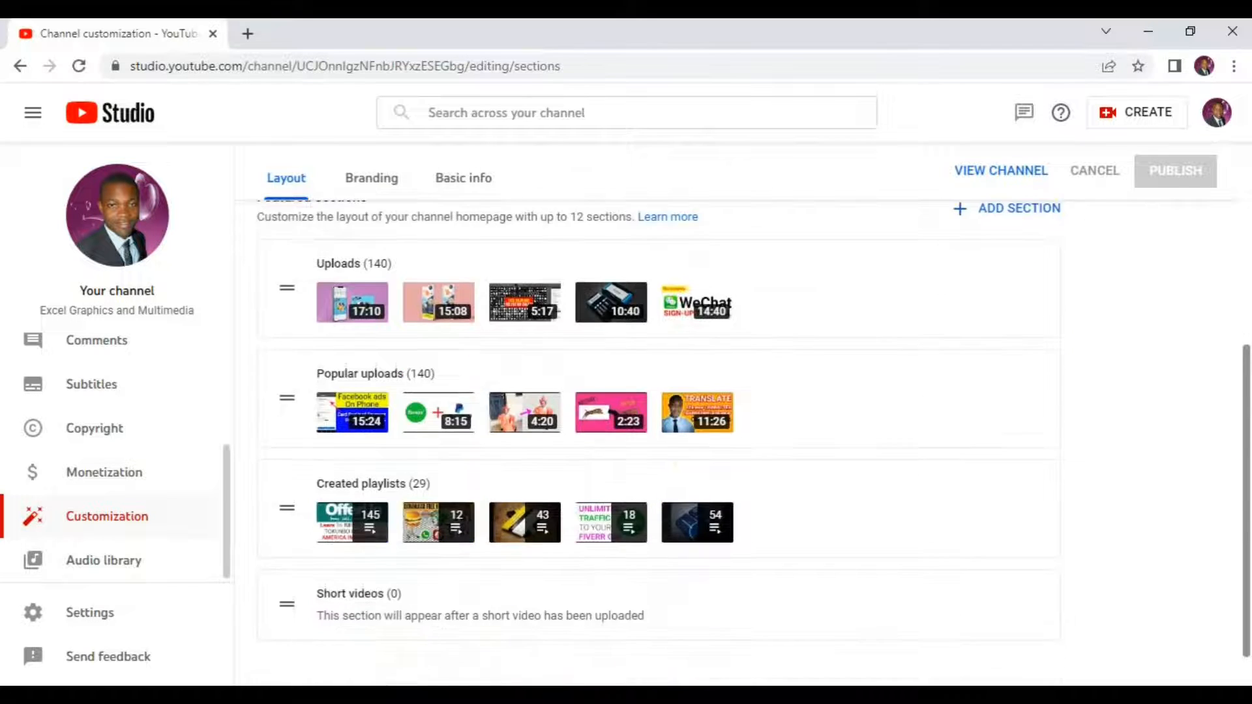
scroll(1236, 456, up, 6)
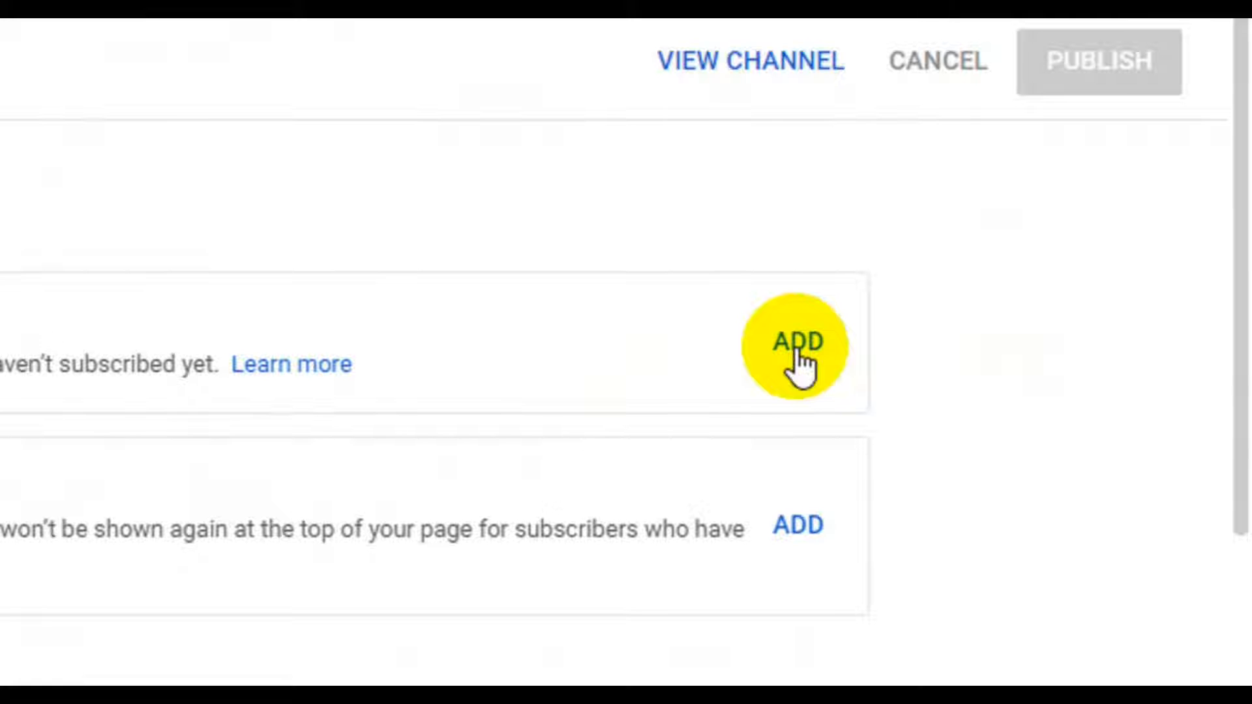
click(796, 352)
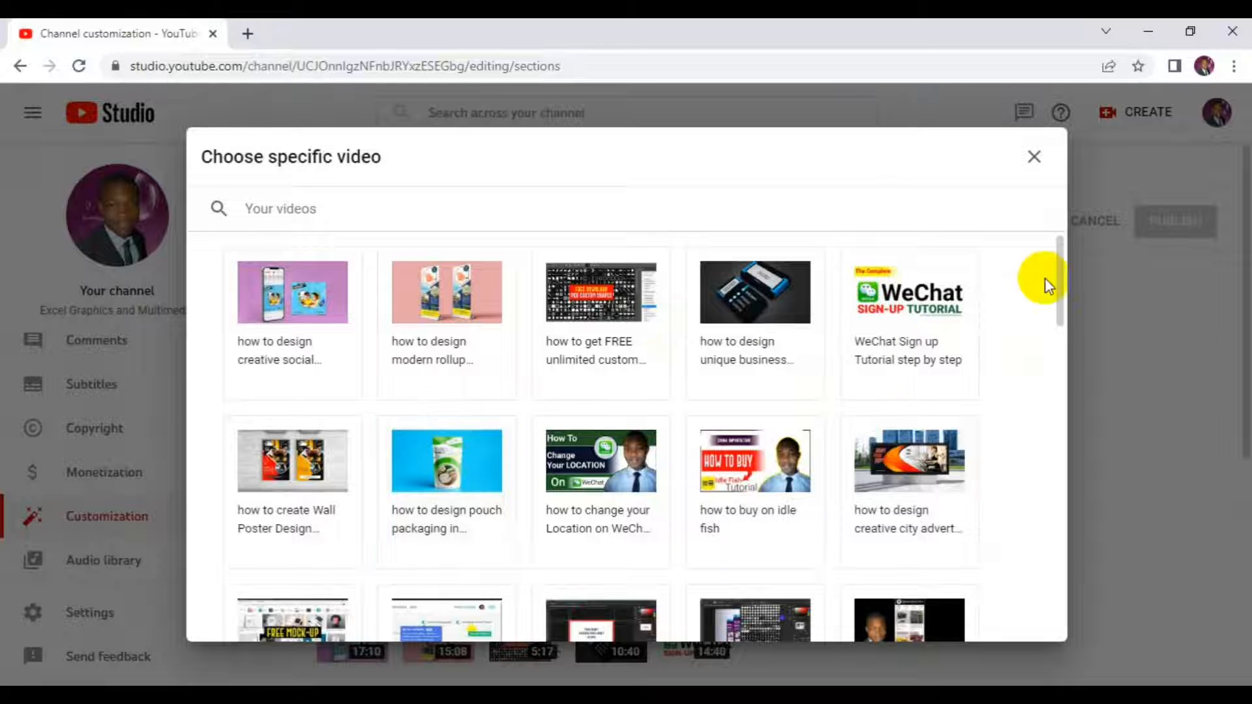
drag(1056, 287, 1054, 347)
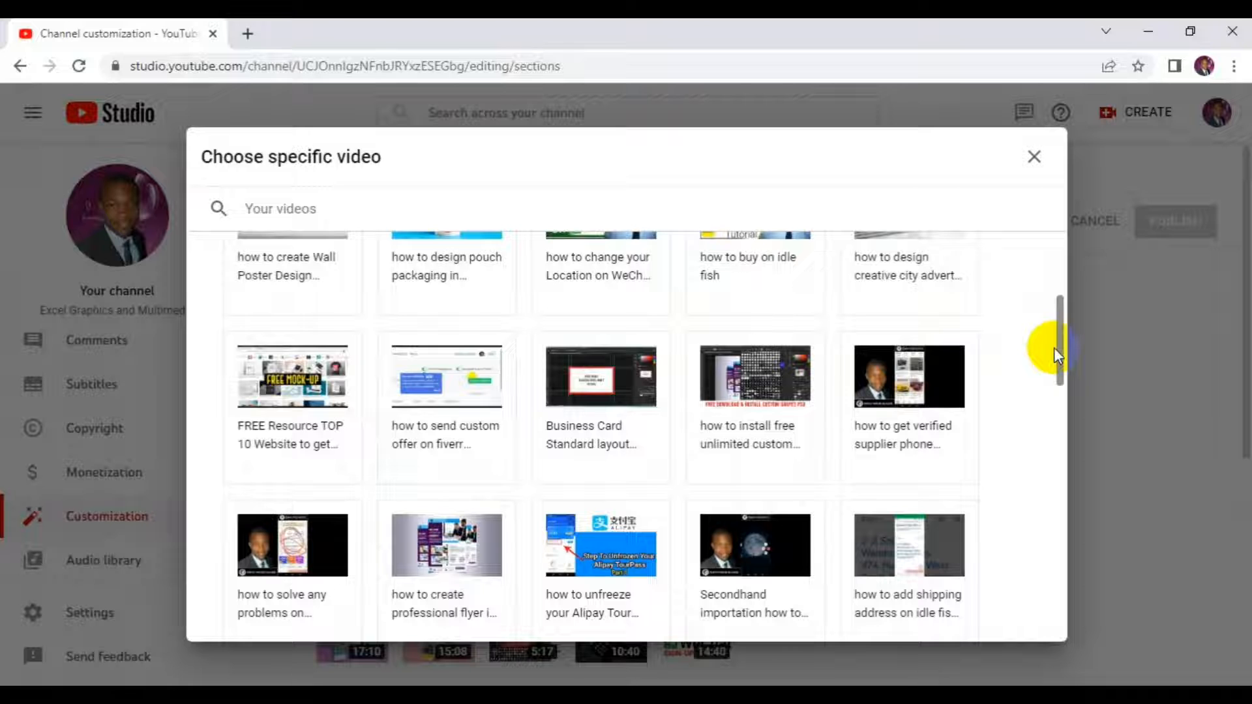
drag(1054, 347, 1074, 252)
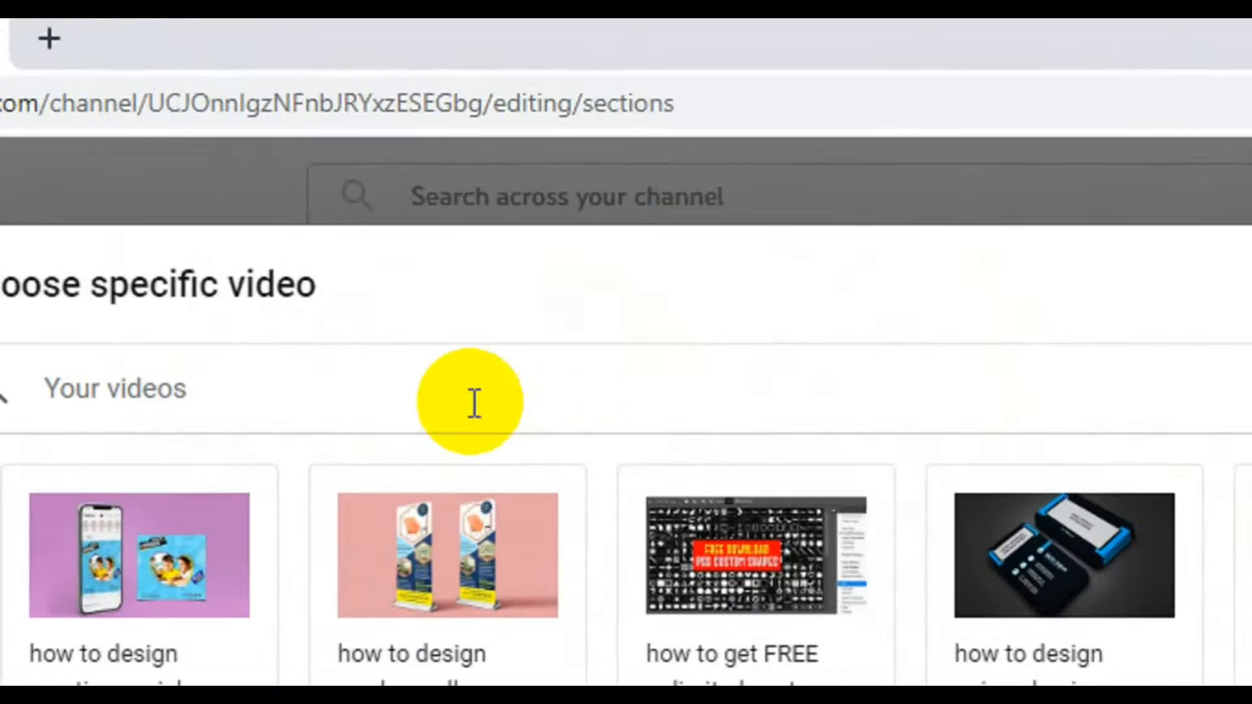
Step: Search the videos for "how to buy", choose the Pinduoduo tutorial as the channel trailer and publish the change
click(458, 216)
text(how )
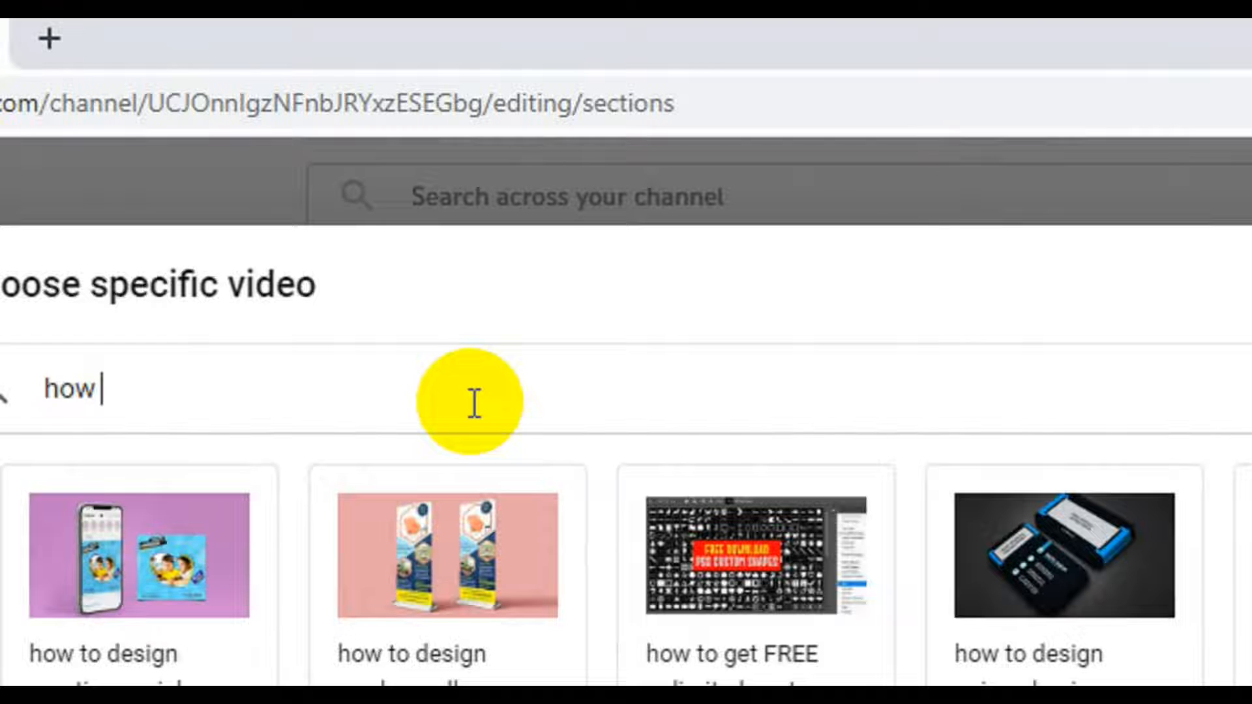
text(to )
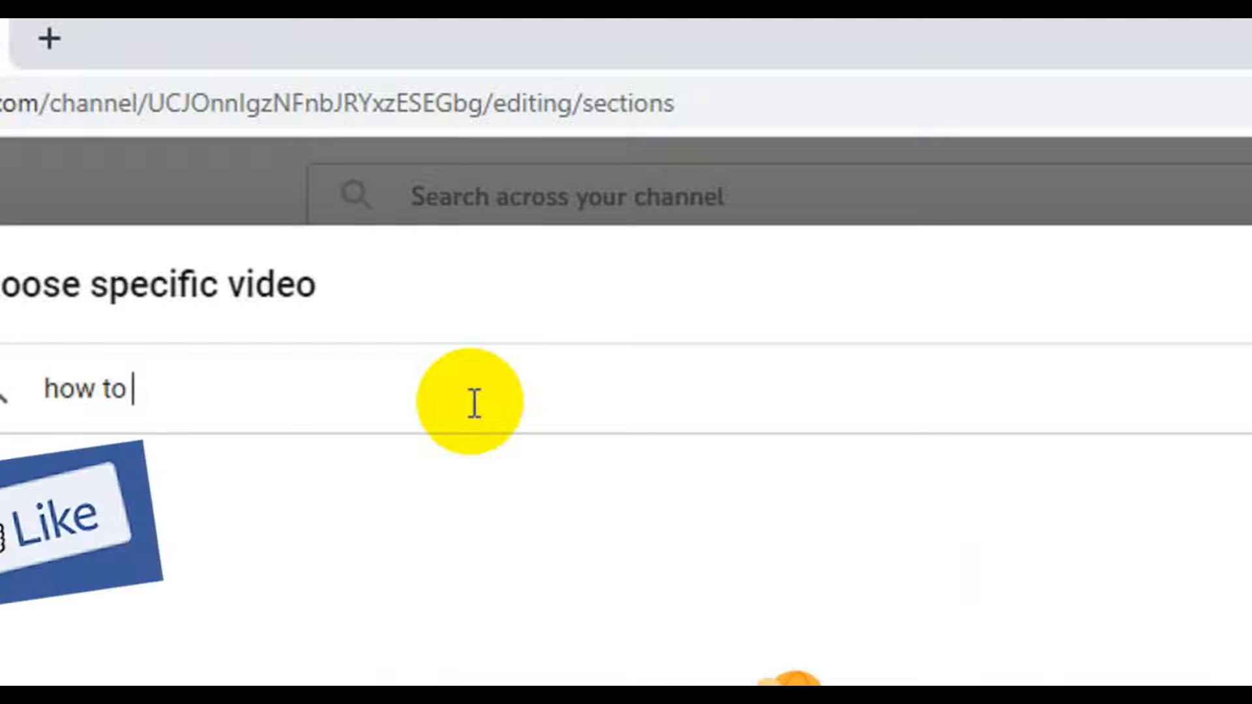
text(buy)
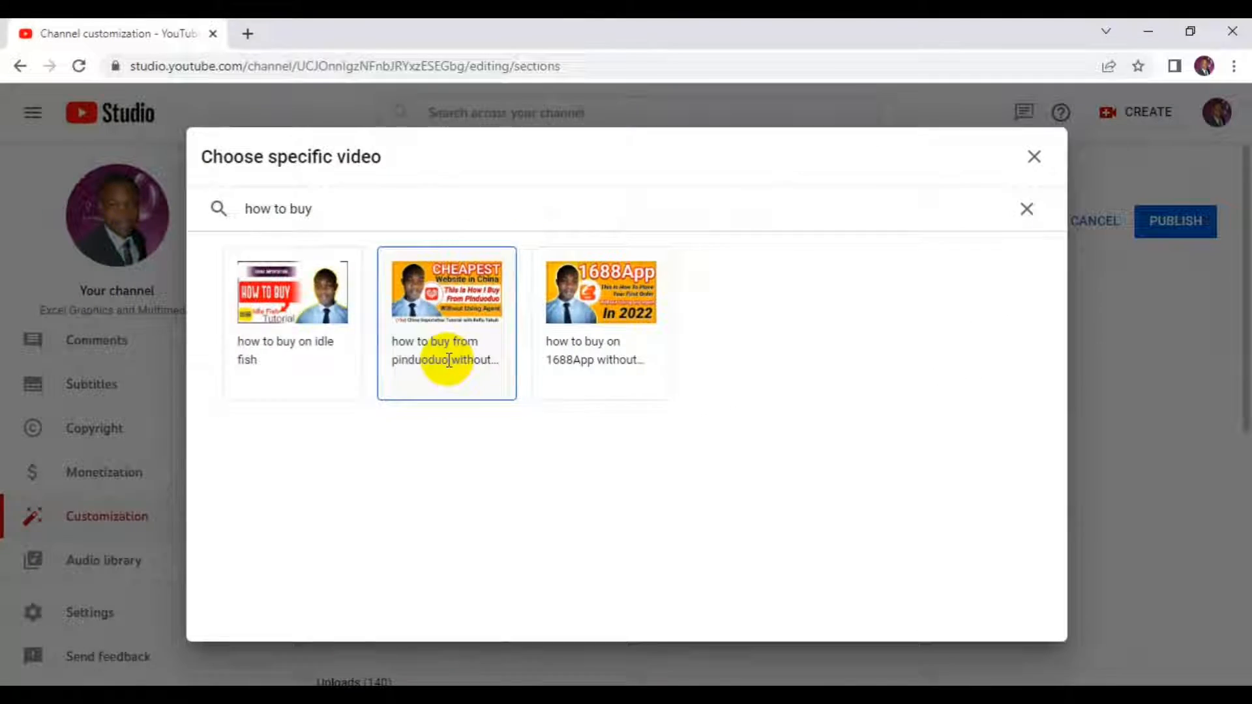
click(519, 359)
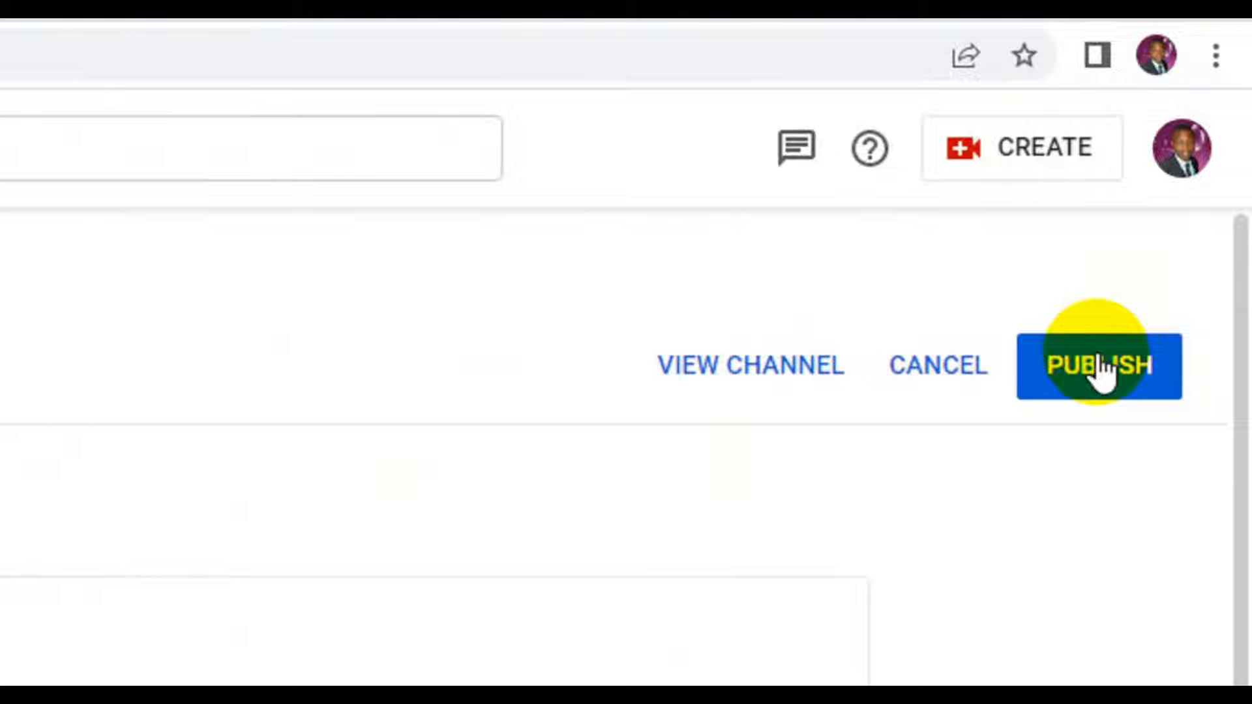
click(1101, 371)
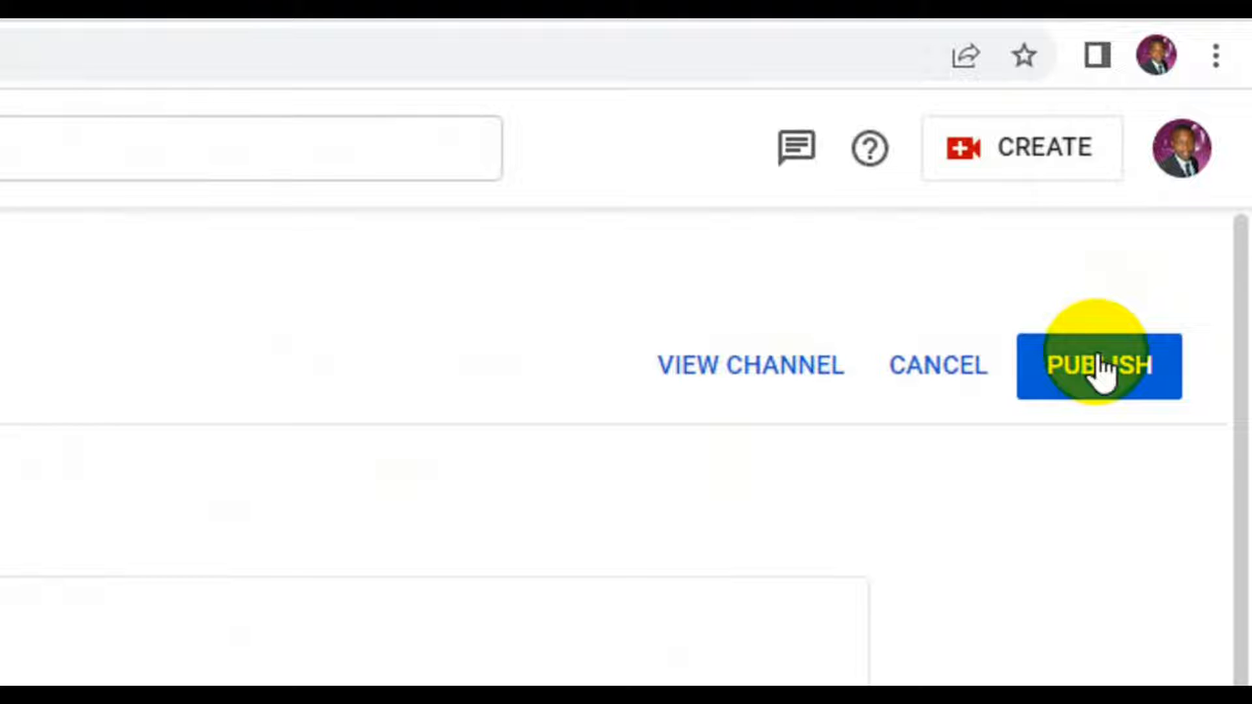
click(1103, 368)
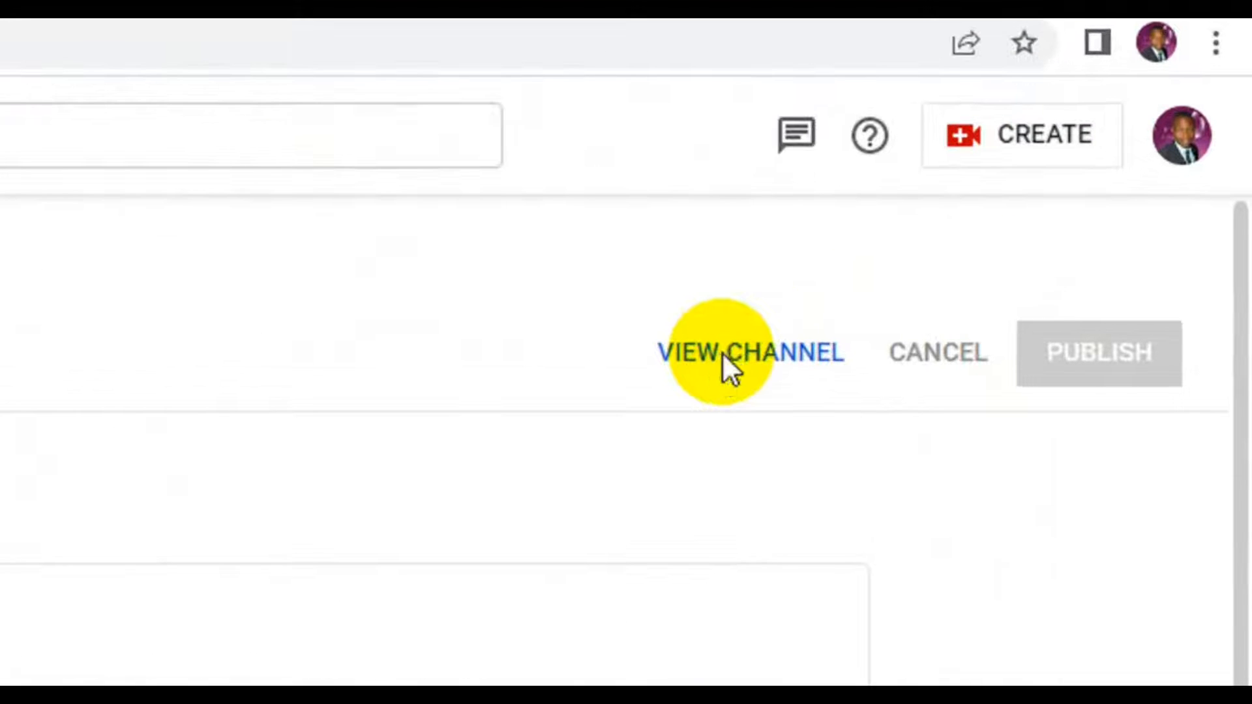
right_click(722, 355)
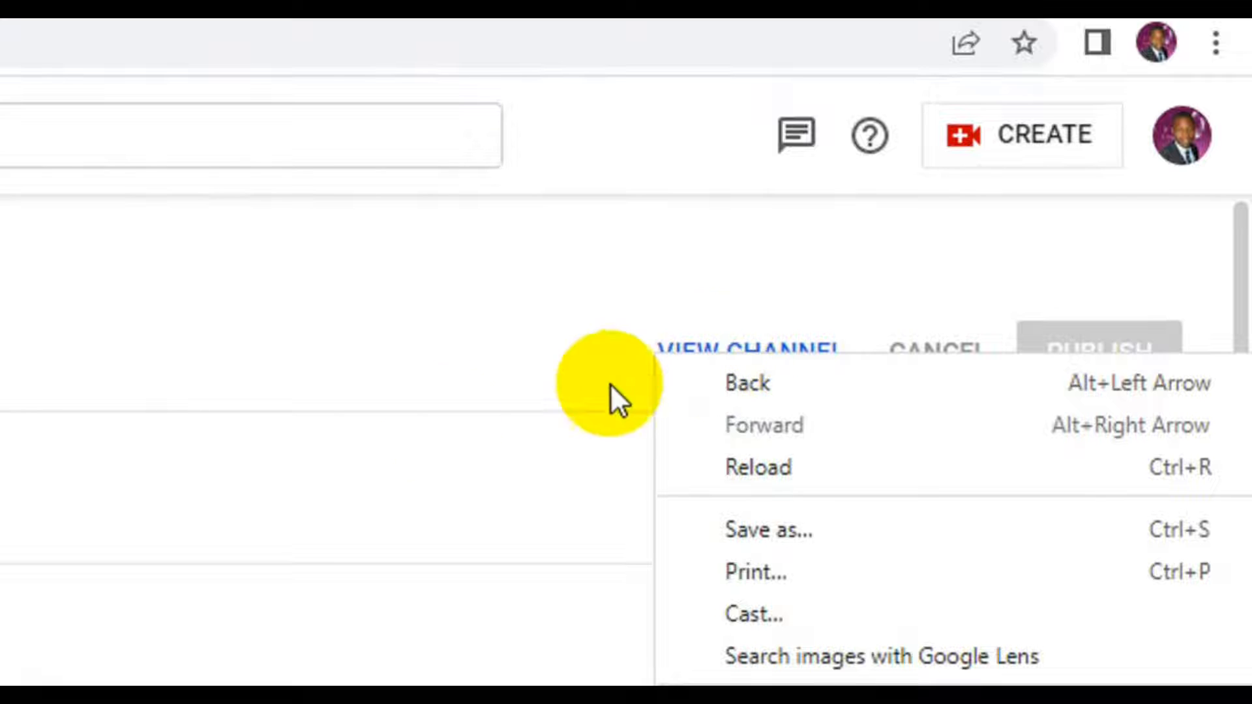
click(444, 426)
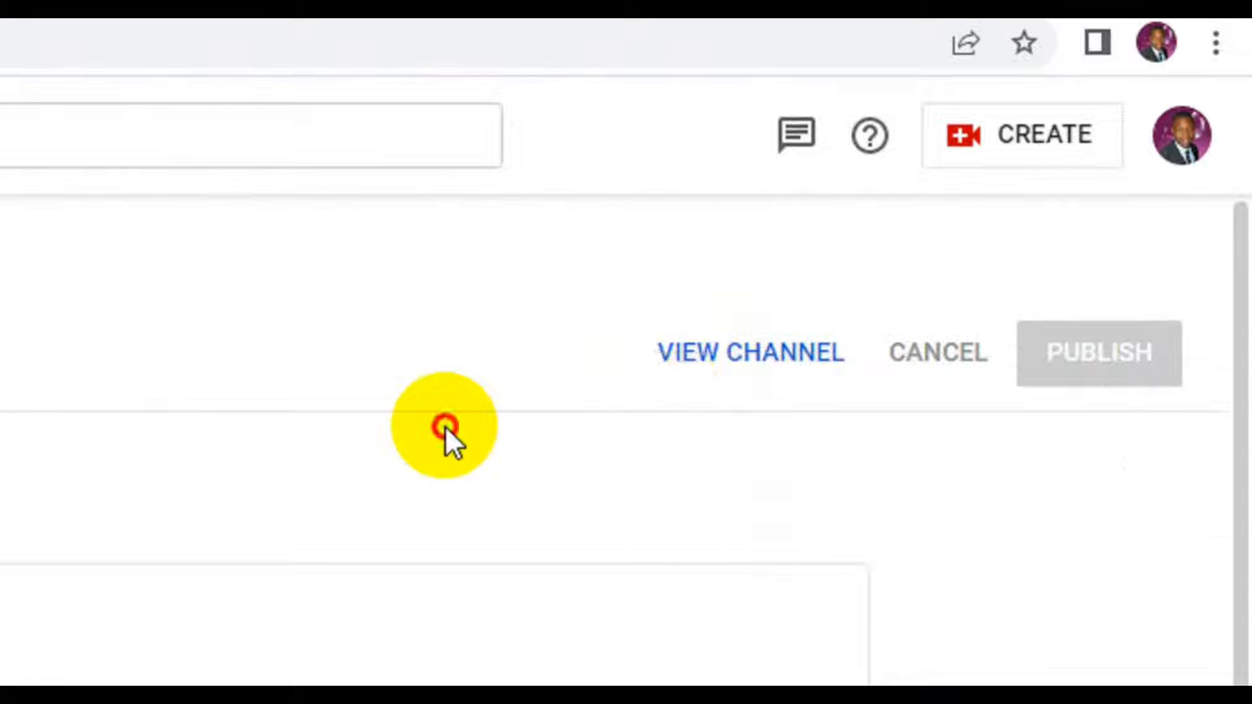
right_click(679, 349)
click(459, 347)
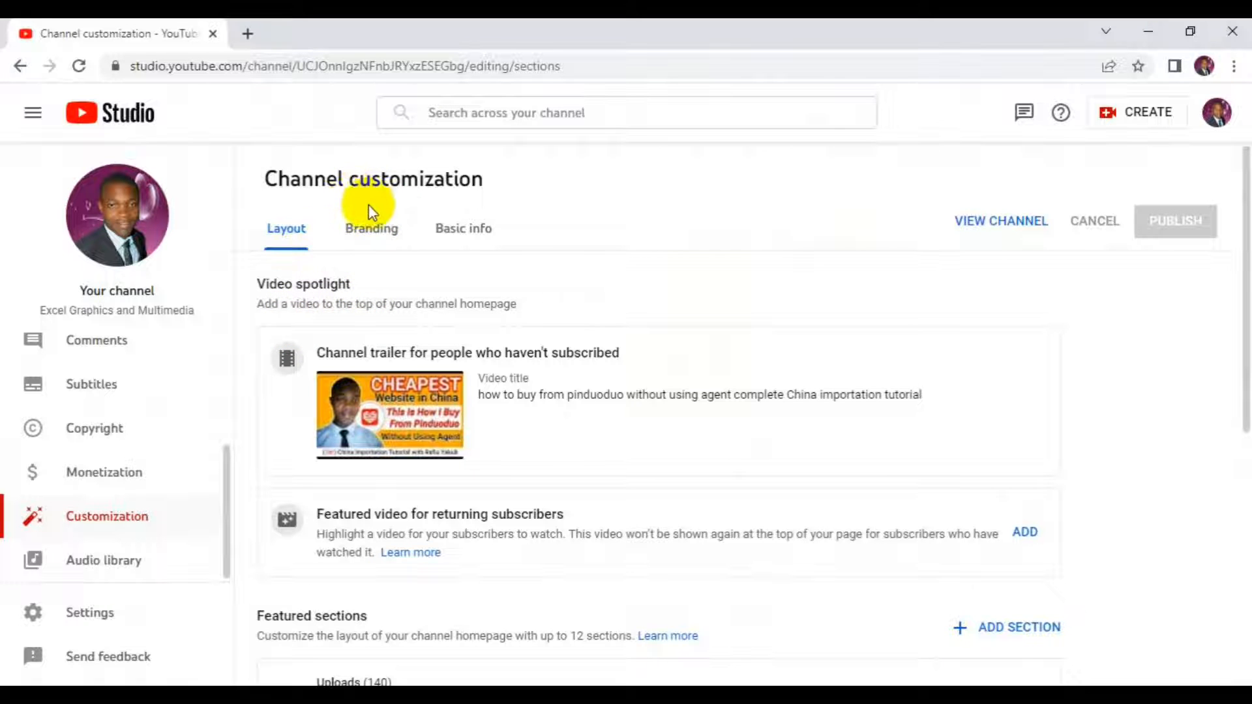
Step: Examine the channel's Branding settings for the profile picture and banner image
click(573, 337)
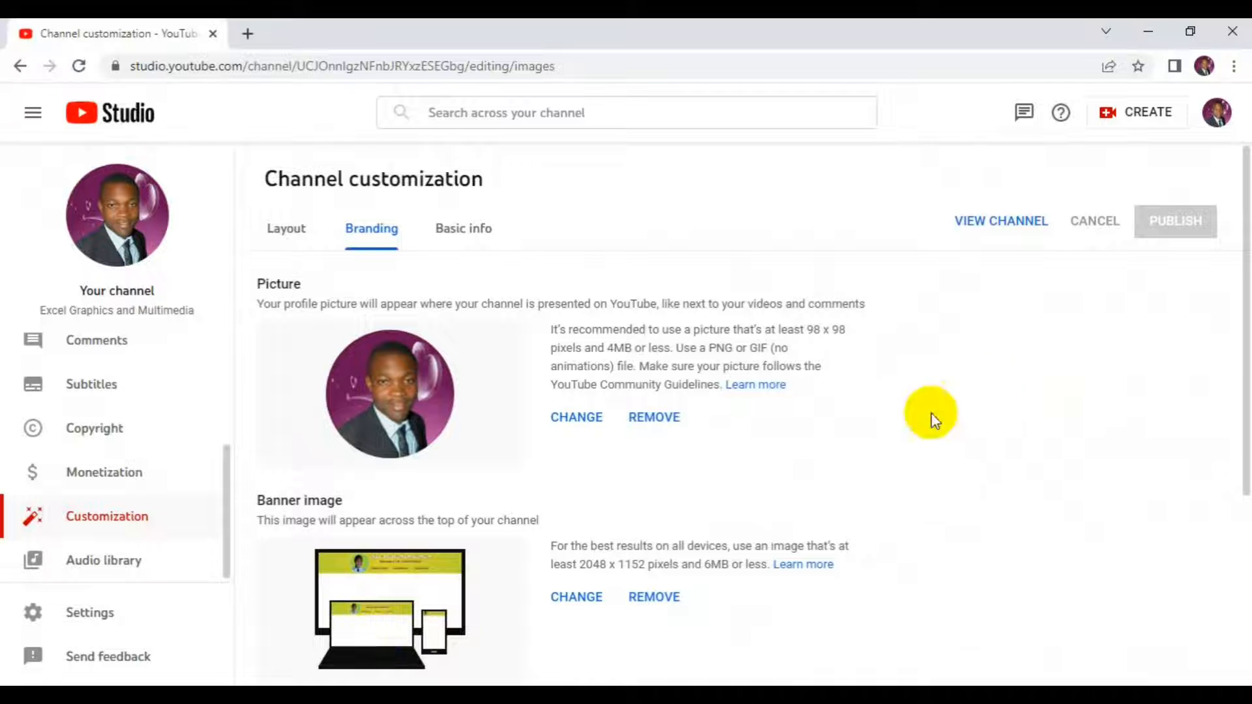
drag(1244, 352, 1243, 540)
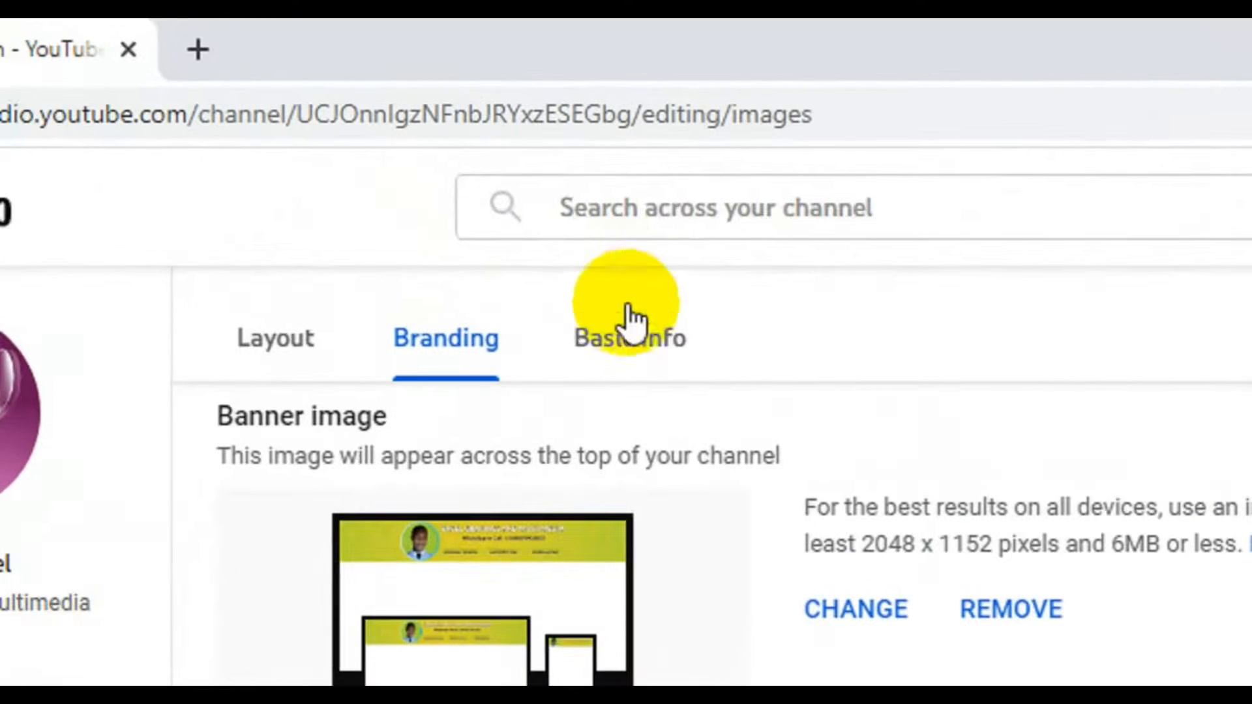
Step: Open the channel's Basic info and go through the name, description and URL down to the Links section
click(632, 342)
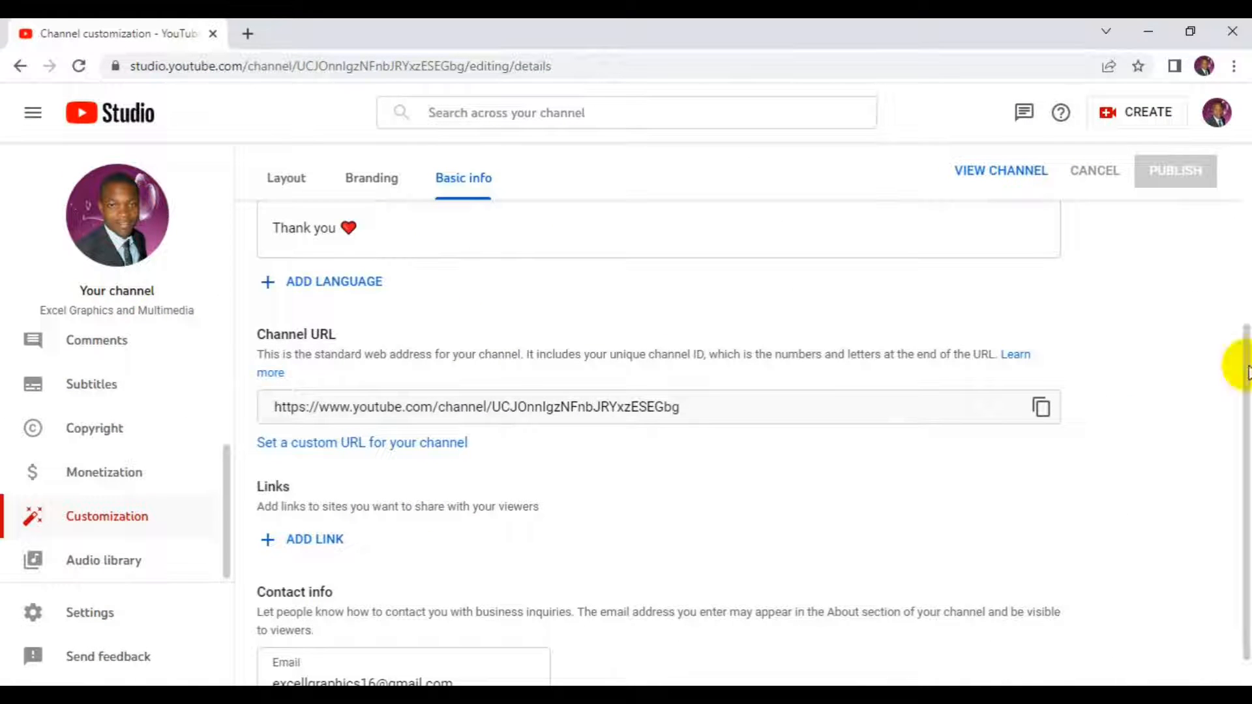
drag(1245, 347, 1234, 200)
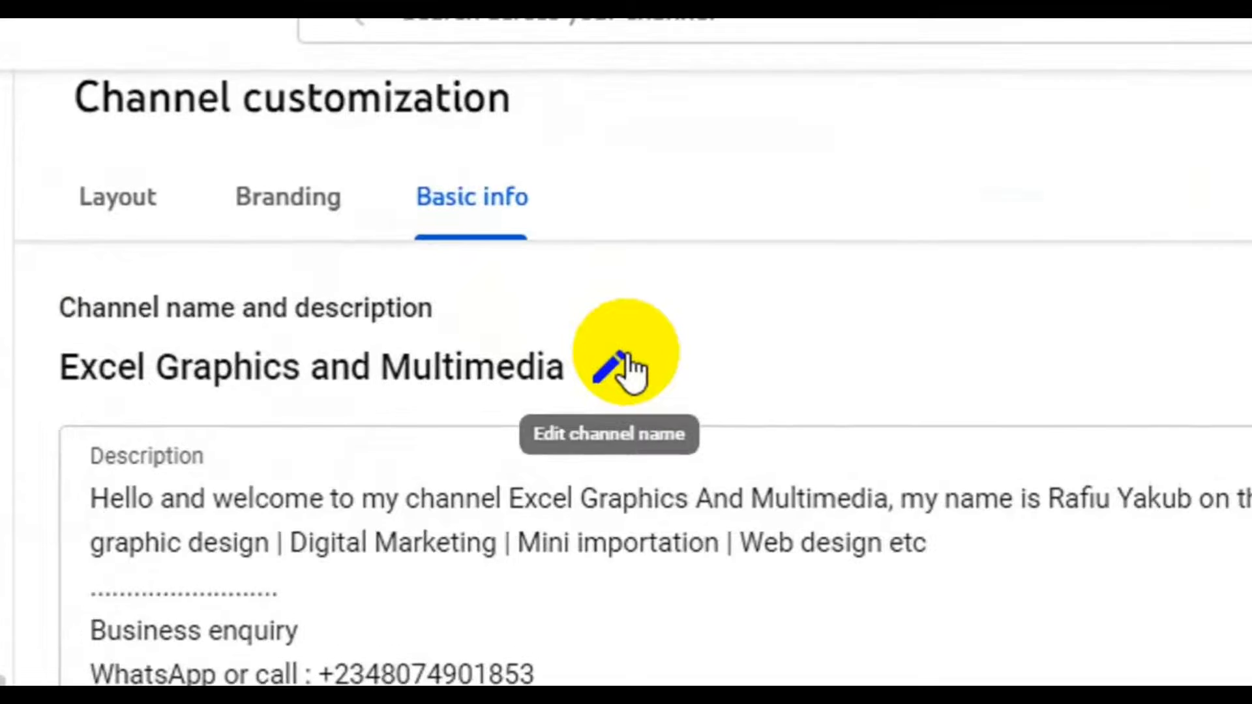
click(566, 435)
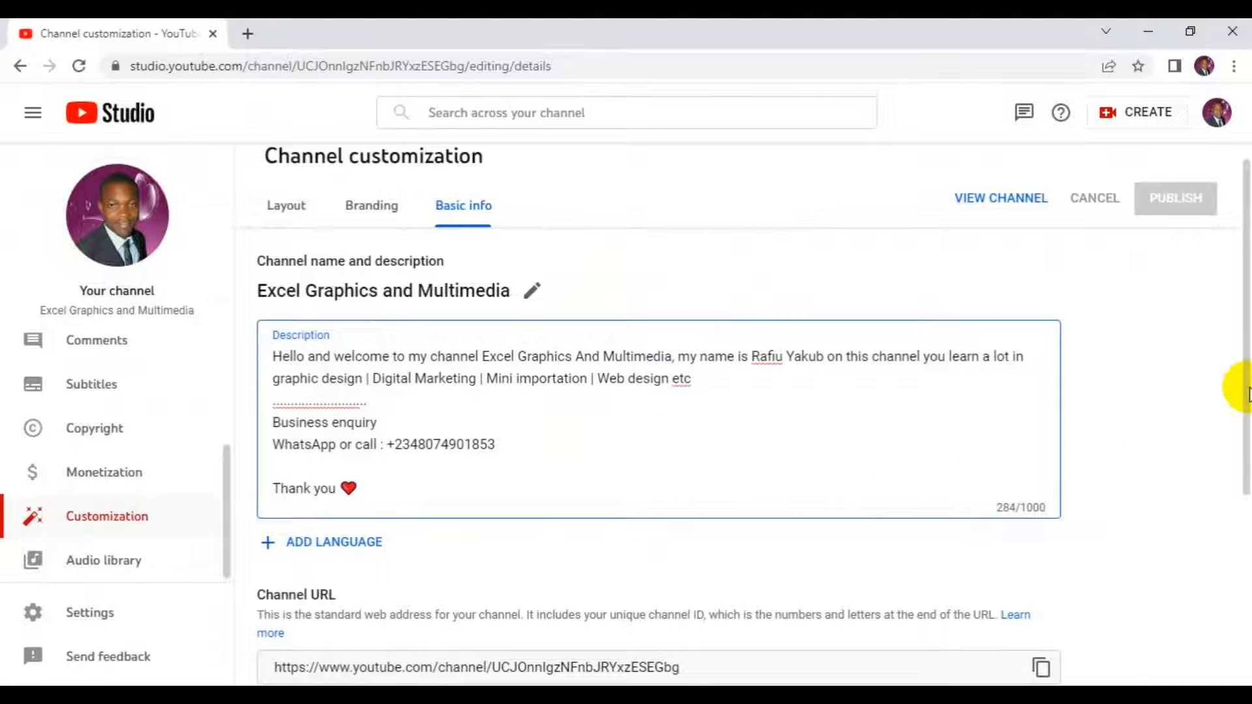
drag(1247, 390, 1242, 414)
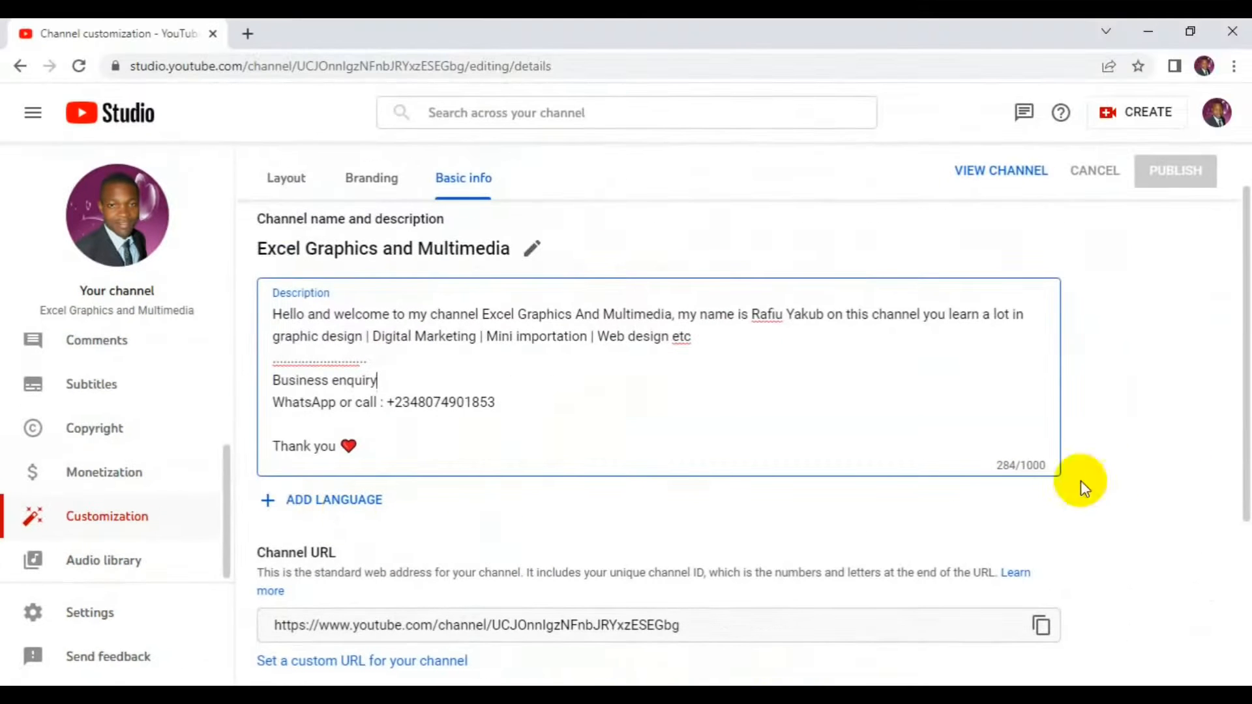
drag(1233, 391, 1251, 466)
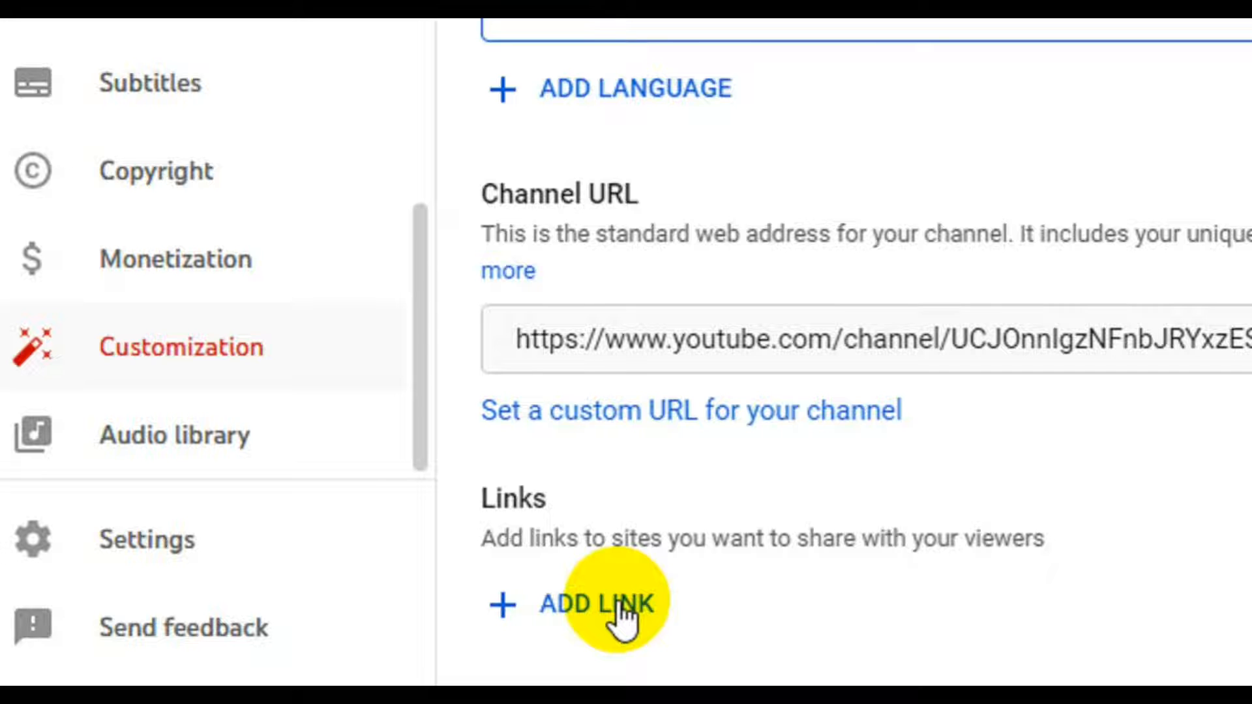
Step: Add a new channel link with the title WhatsApp
click(617, 601)
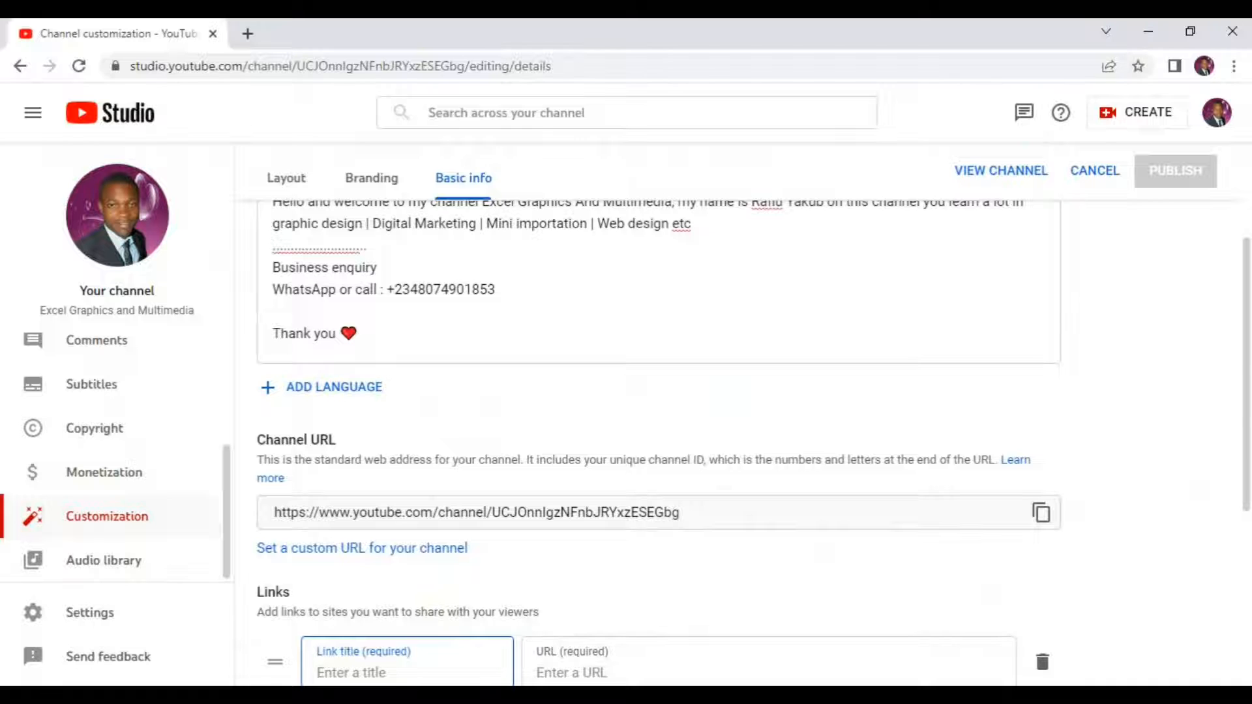
scroll(1239, 401, down, 1)
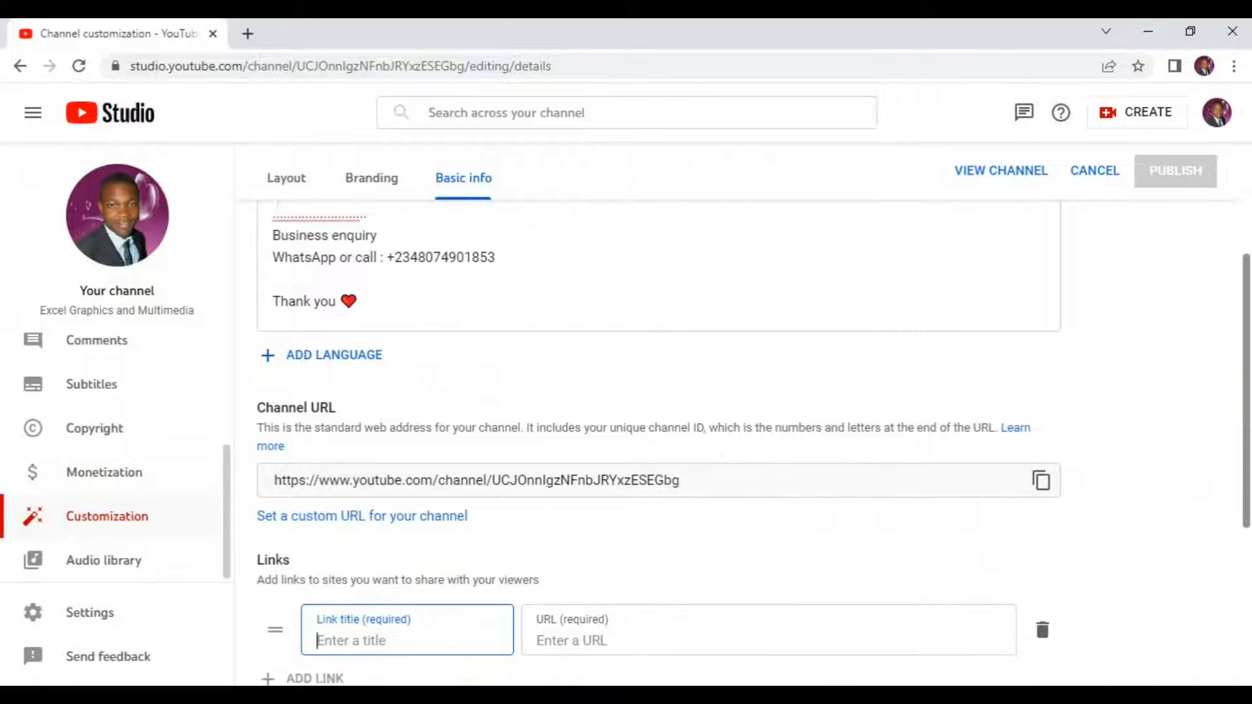
scroll(659, 443, down, 1)
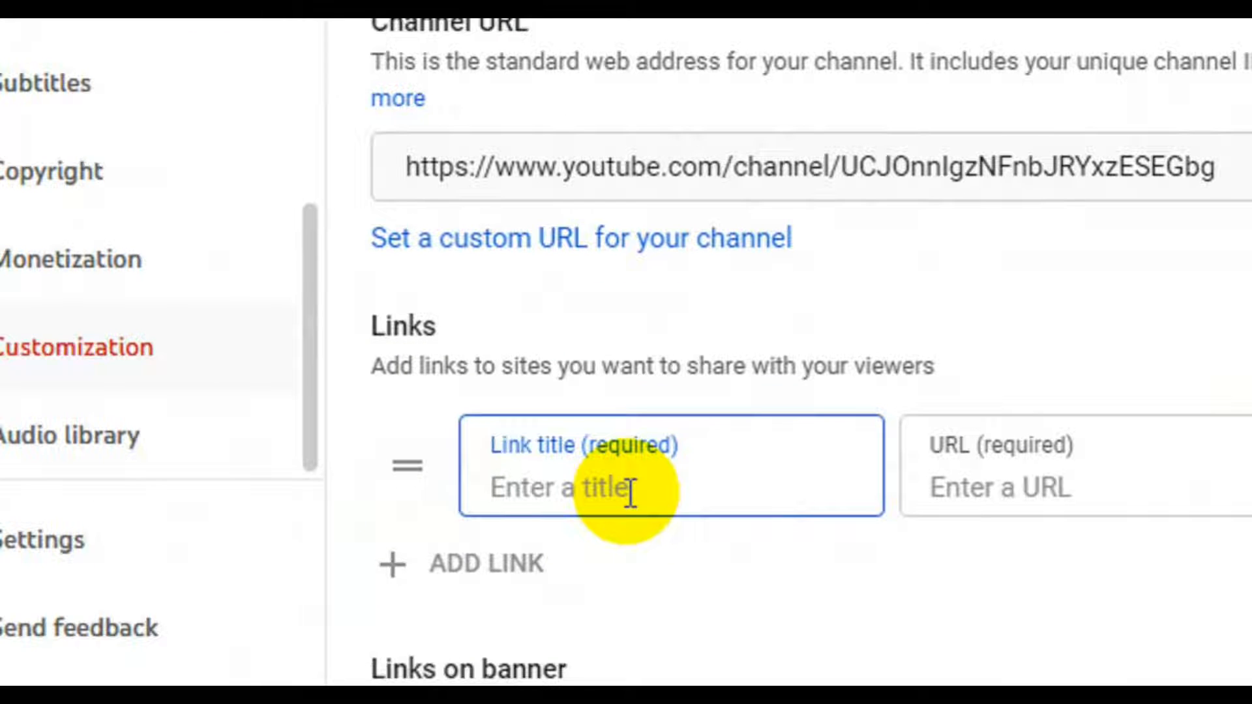
text(W)
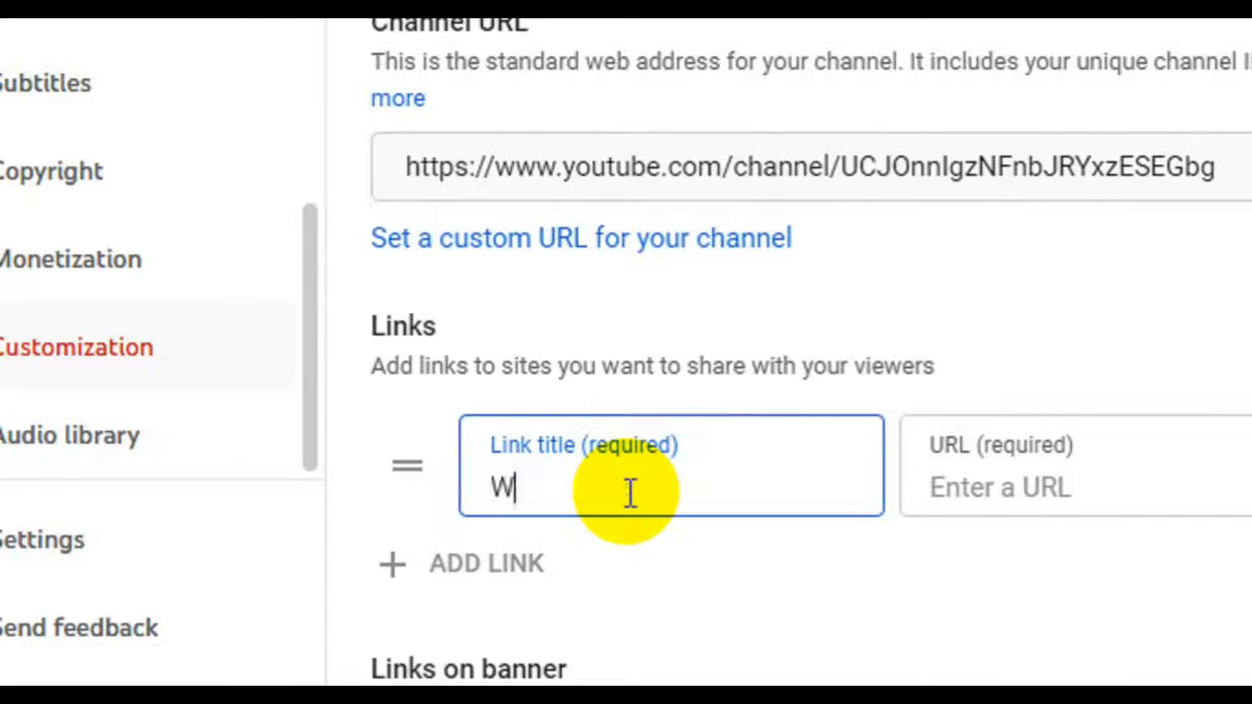
text(hatsA)
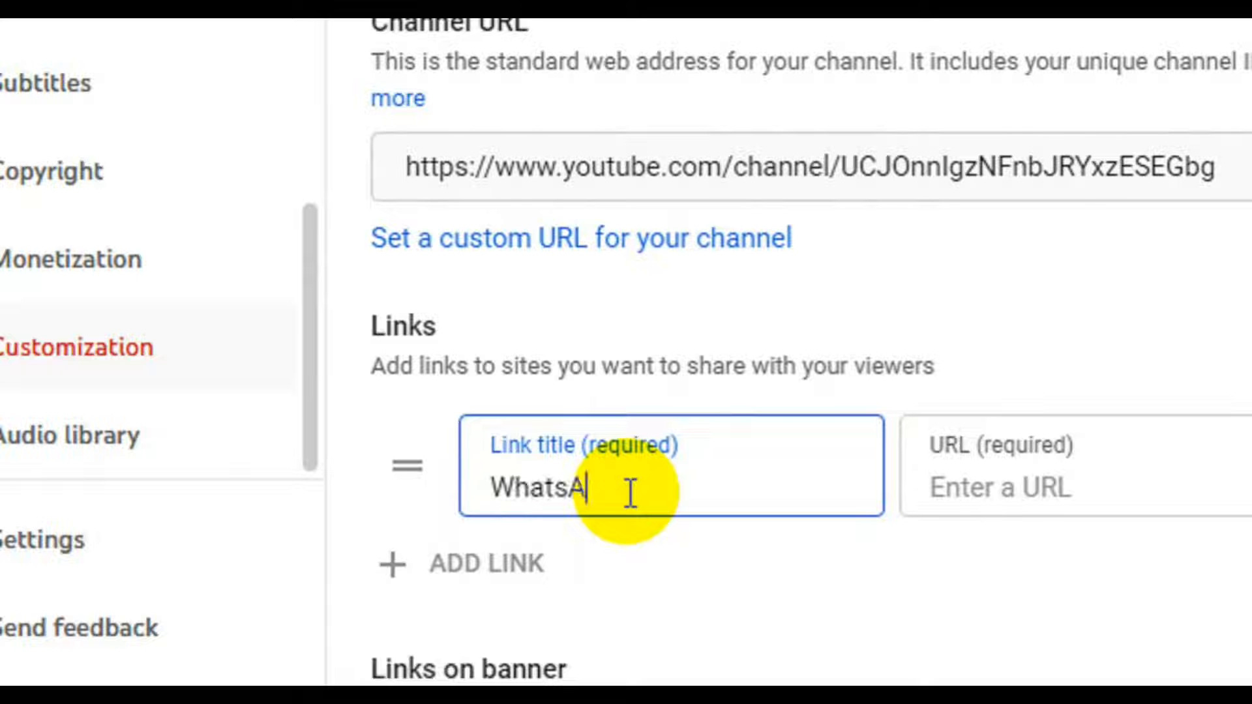
text(pp)
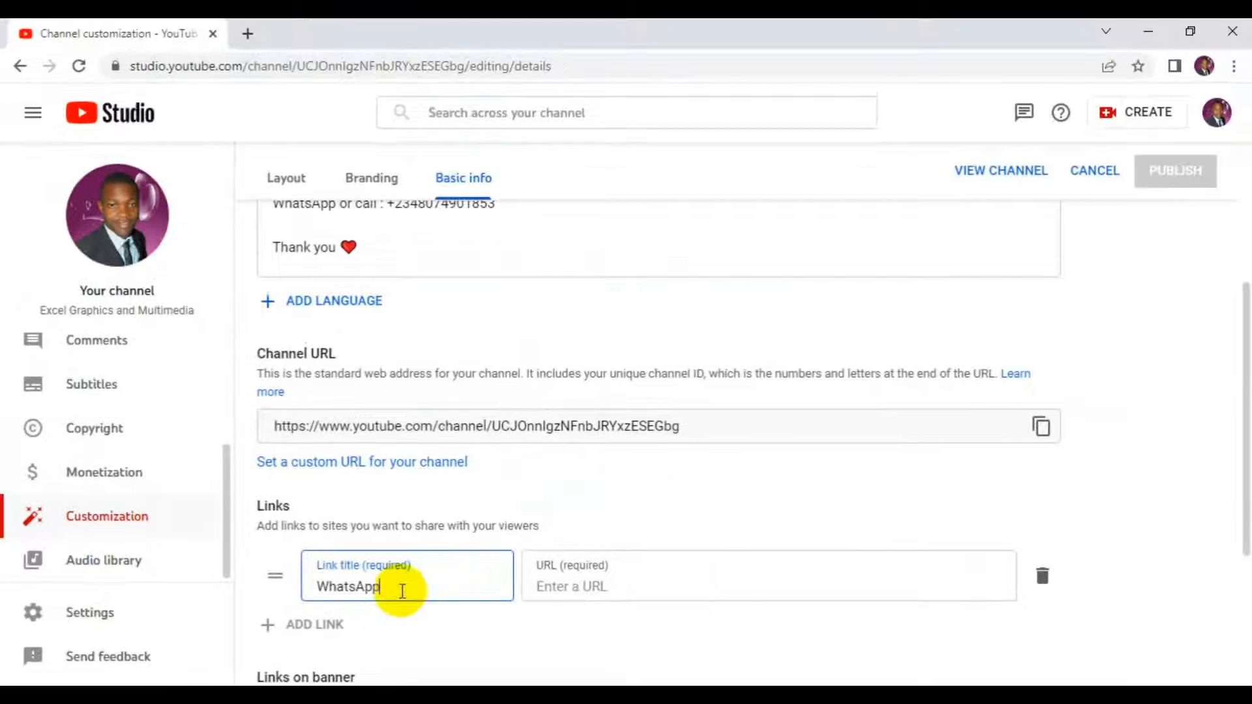
Step: Switch to the linksyoutube file in Notepad and copy the full WhatsApp URL
key(alt+Tab)
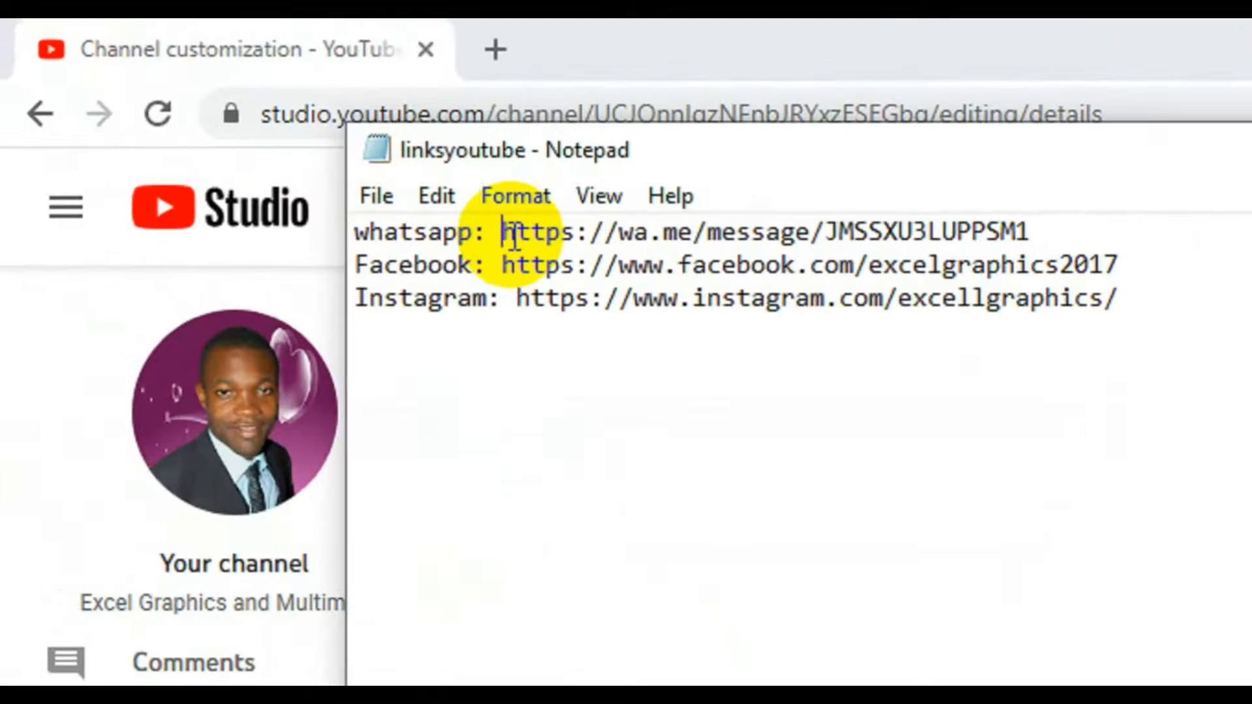
key(shift+Right)
key(shift+Right)
key(shift+Right)
key(shift+Right)
key(shift+Right)
key(shift+Right)
key(shift+Right)
key(shift+Right)
key(shift+Right)
key(shift+Right)
key(shift+Right)
key(shift+Right)
key(shift+Right)
key(shift+Right)
key(shift+Right)
key(shift+Right)
key(shift+Right)
key(shift+Right)
key(shift+Right)
key(shift+Right)
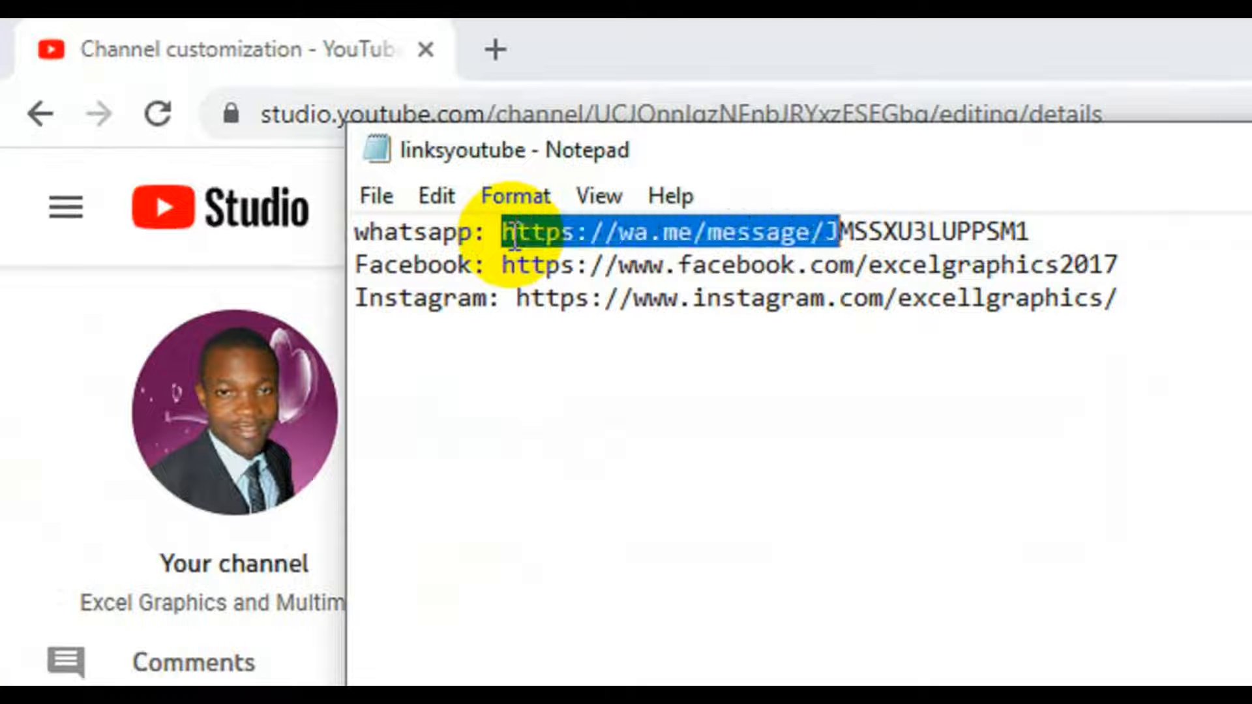
key(shift+Right)
key(shift+Right)
key(shift+Right)
key(shift+Right)
key(shift+Right)
key(shift+Right)
key(shift+Right)
key(shift+Right)
key(shift+Right)
key(shift+Right)
key(shift+Right)
key(shift+Right)
key(shift+Right)
key(shift+Right)
key(ctrl+c)
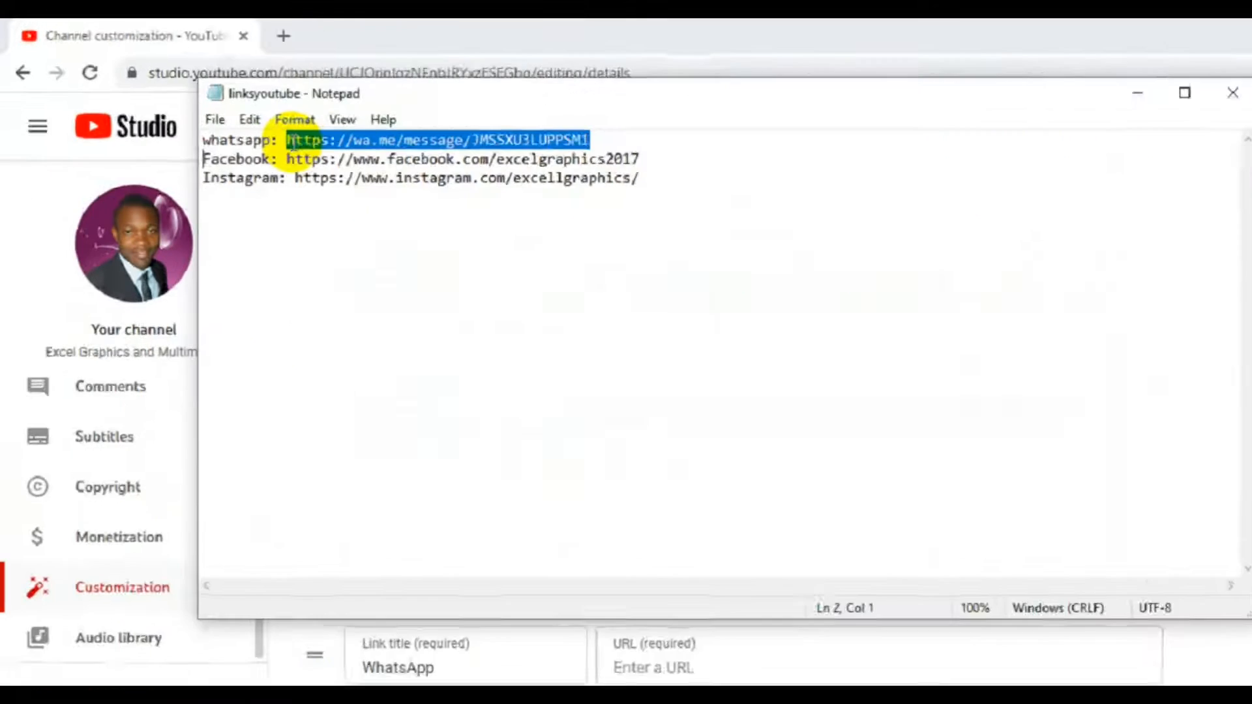
Step: Return to YouTube Studio, paste the copied WhatsApp URL into the WhatsApp link, and add another link titled Facebook
click(216, 38)
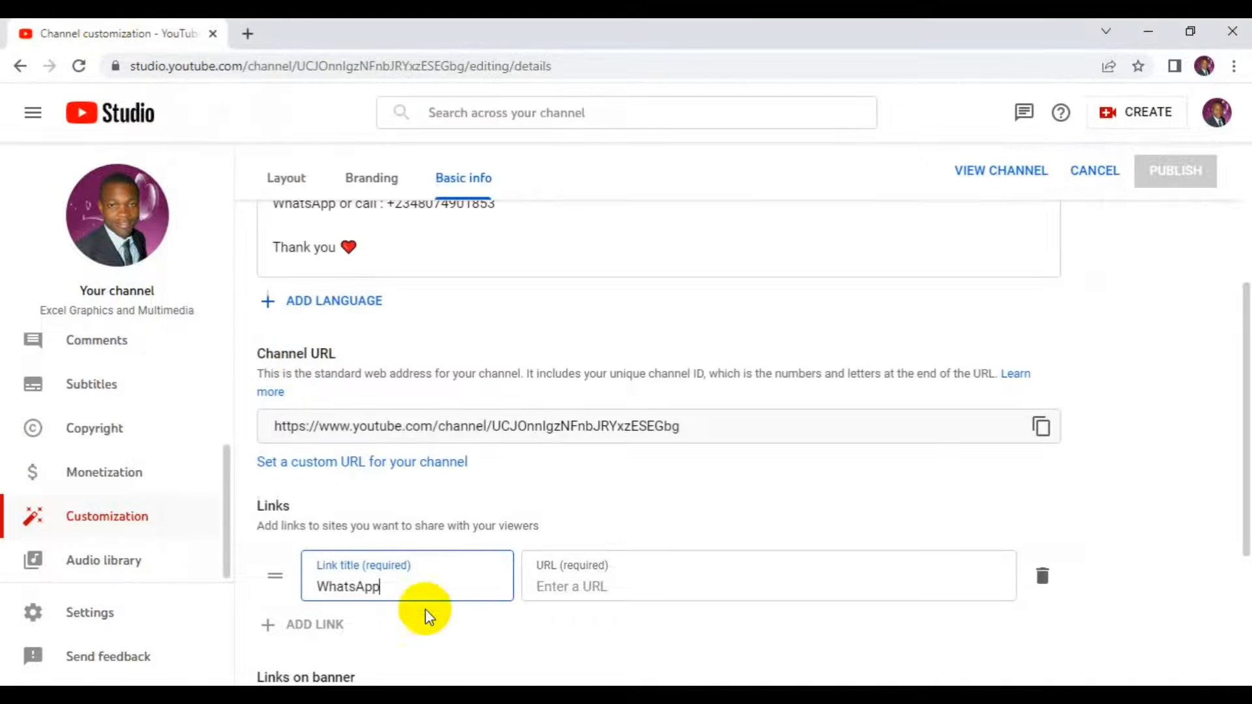
click(597, 589)
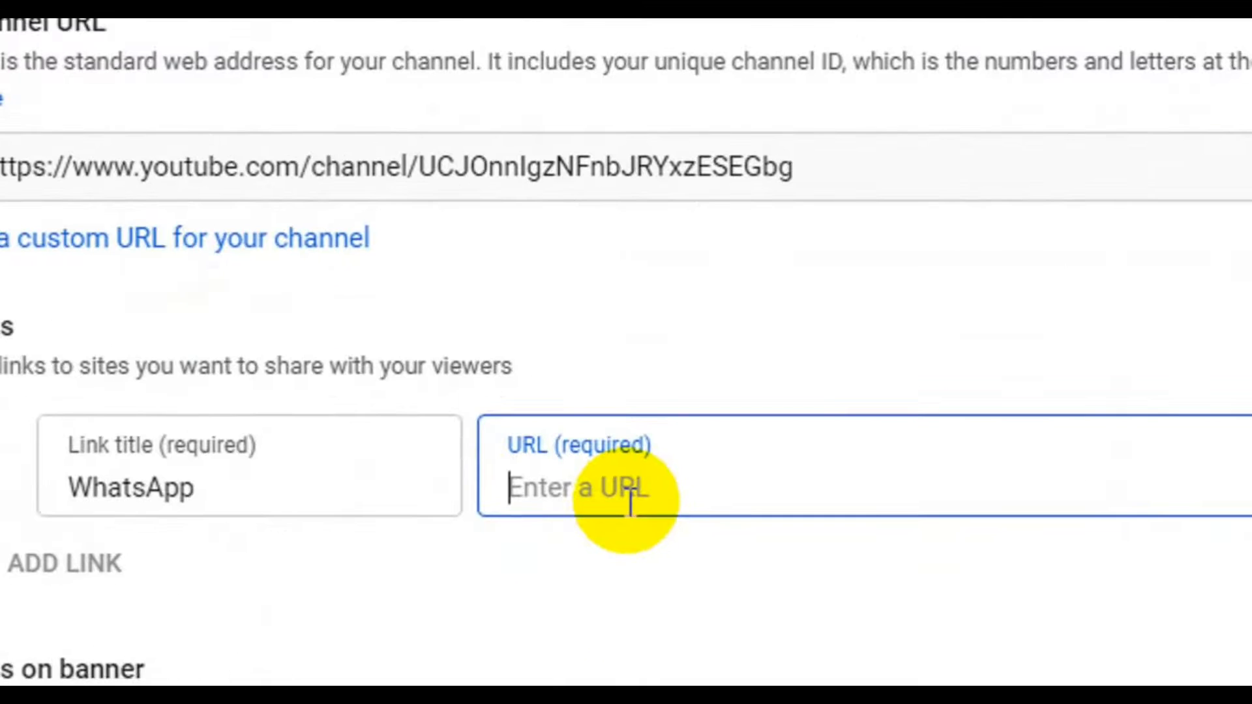
key(ctrl+v)
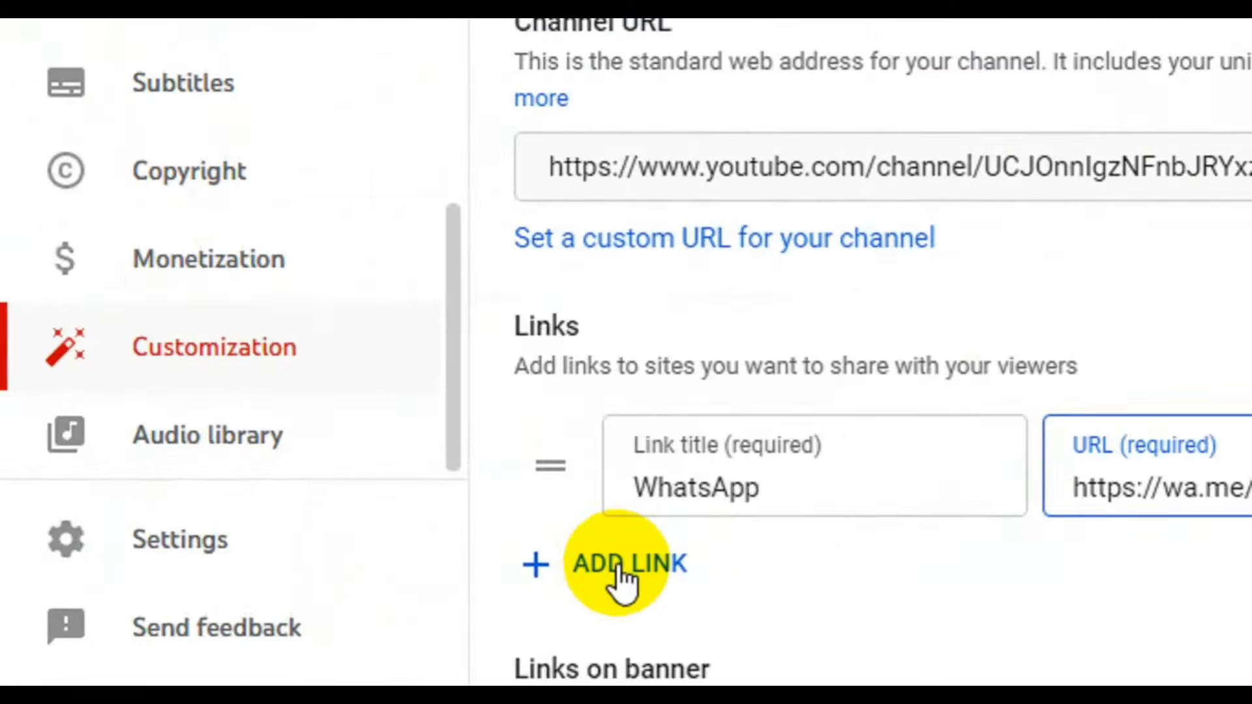
click(617, 563)
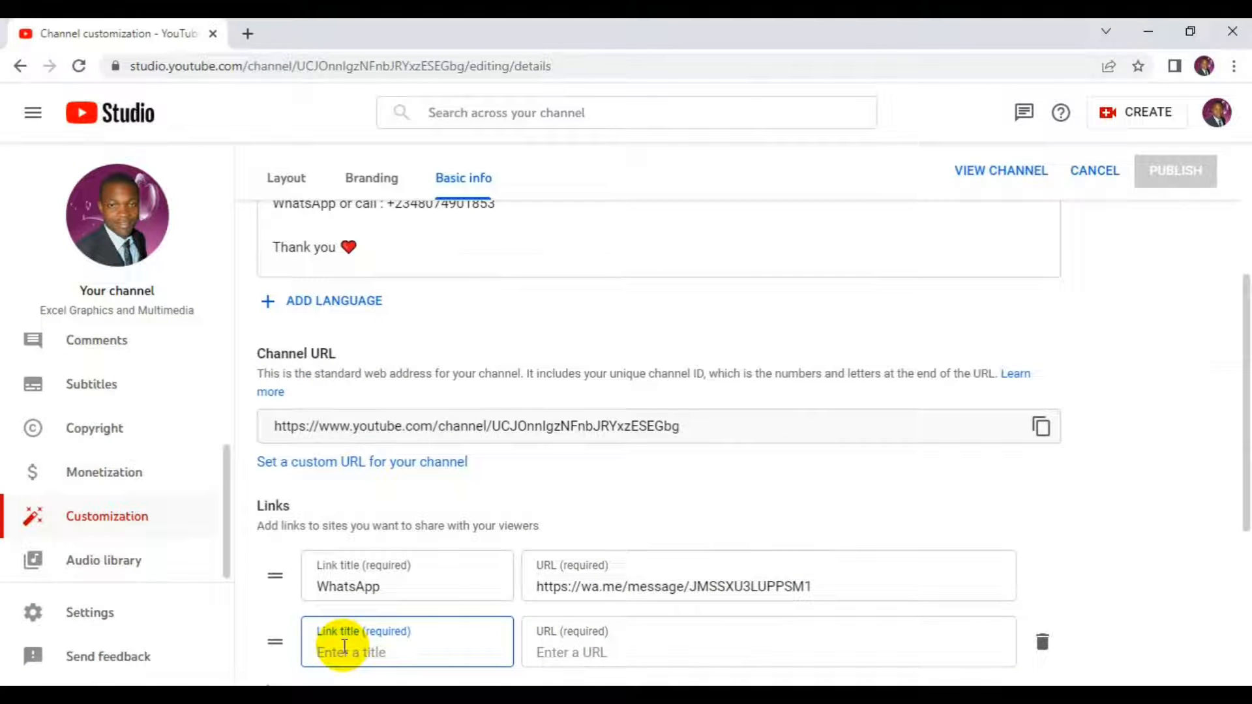
text(Facebook)
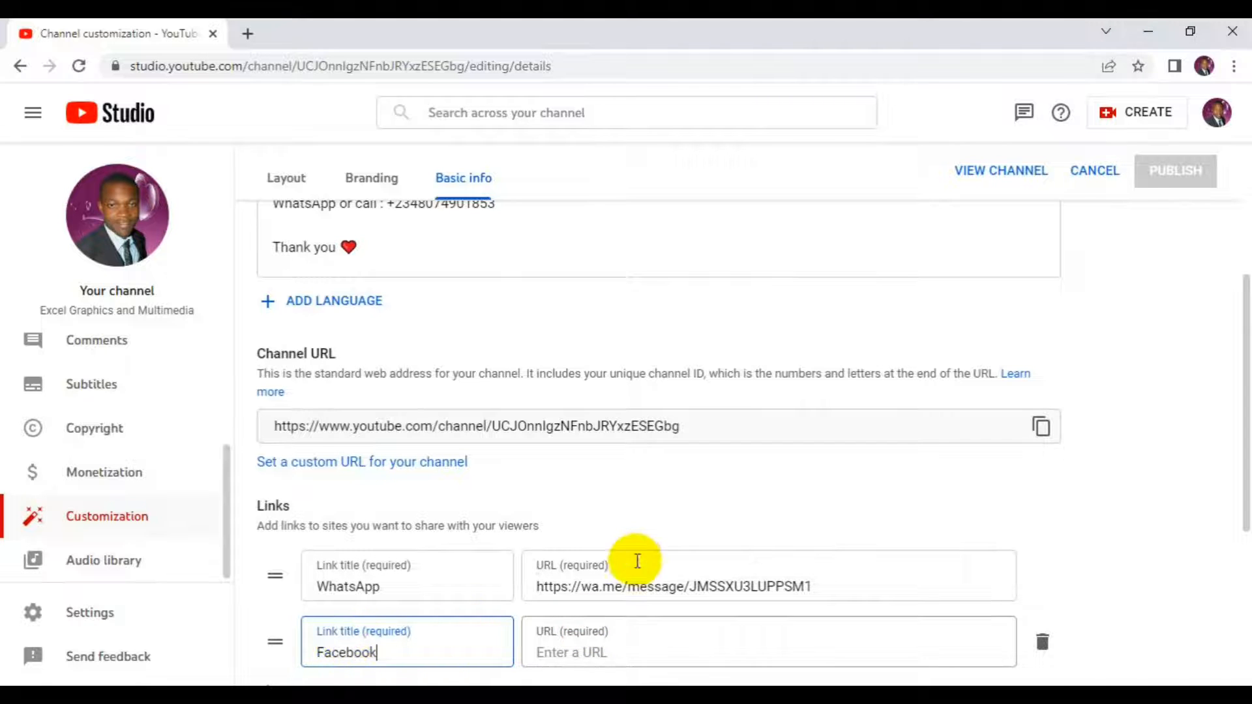
key(alt+Tab)
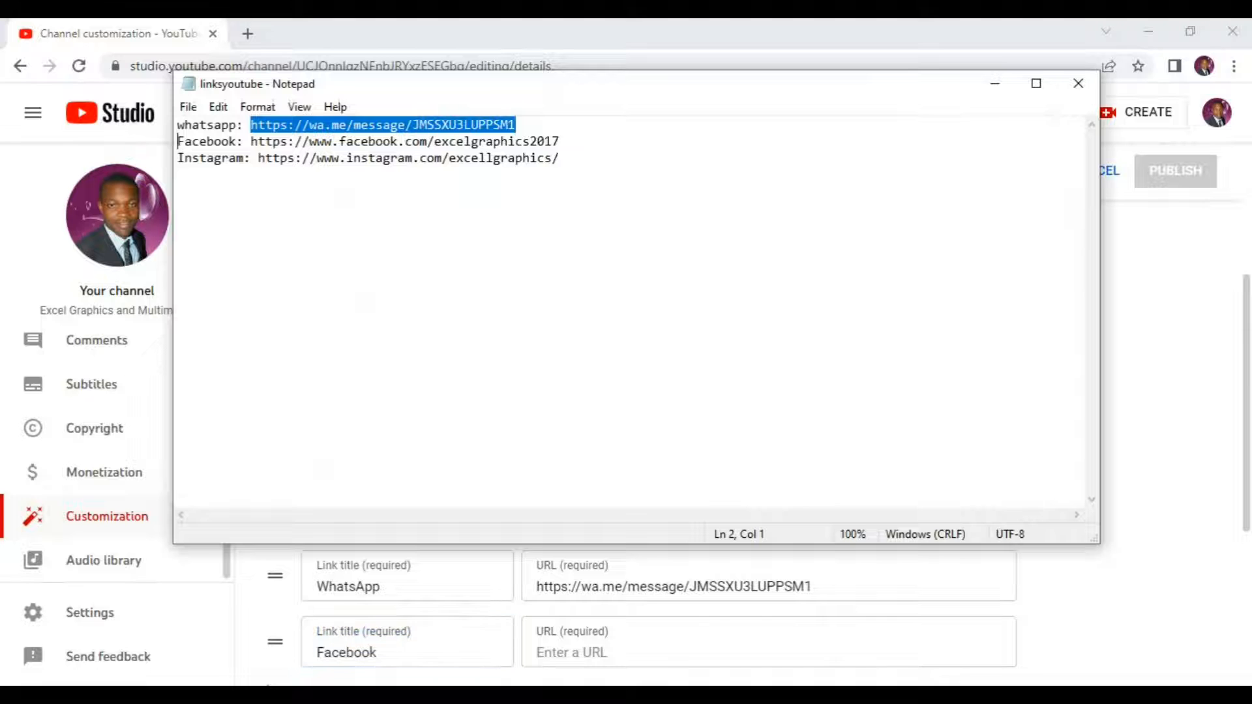
click(257, 139)
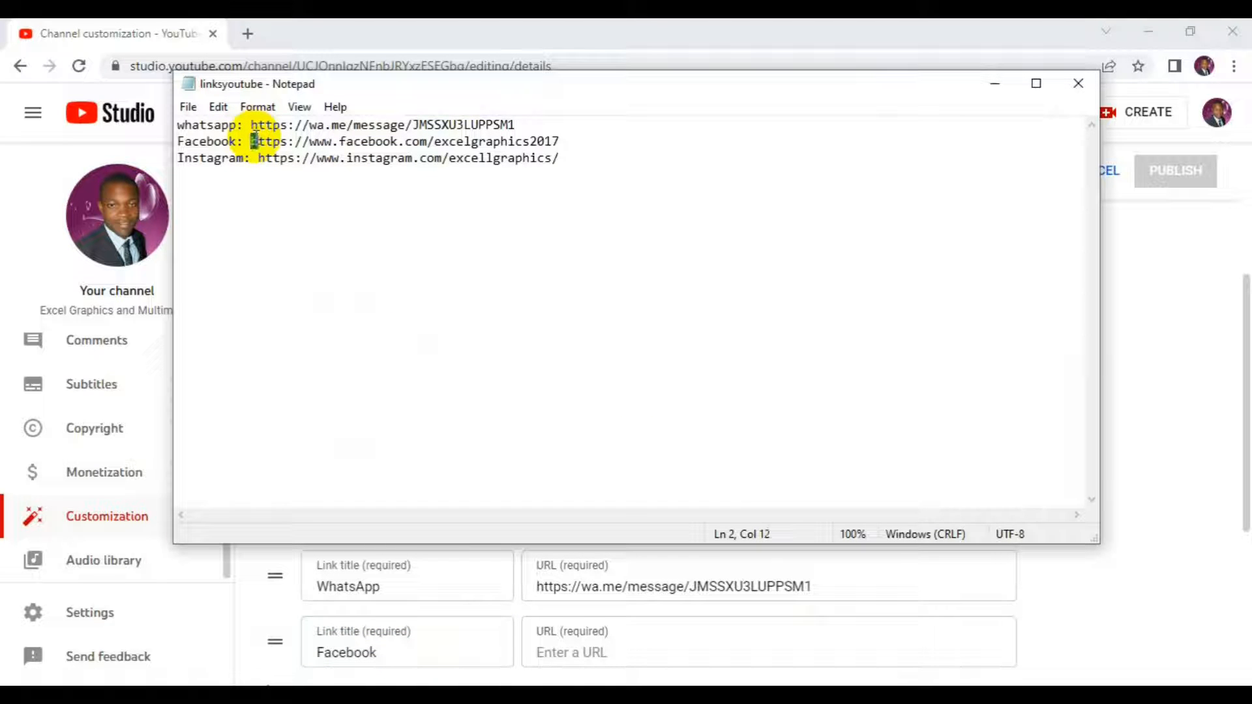
key(shift+Right)
key(shift+Right)
key(shift+Right)
key(shift+Right)
key(shift+Right)
key(shift+Right)
key(shift+Right)
key(shift+Right)
key(shift+Right)
key(shift+Right)
key(shift+Right)
key(shift+Right)
key(shift+Right)
key(shift+Right)
key(shift+Right)
key(shift+Right)
key(shift+Right)
key(shift+Right)
key(shift+Right)
key(shift+Right)
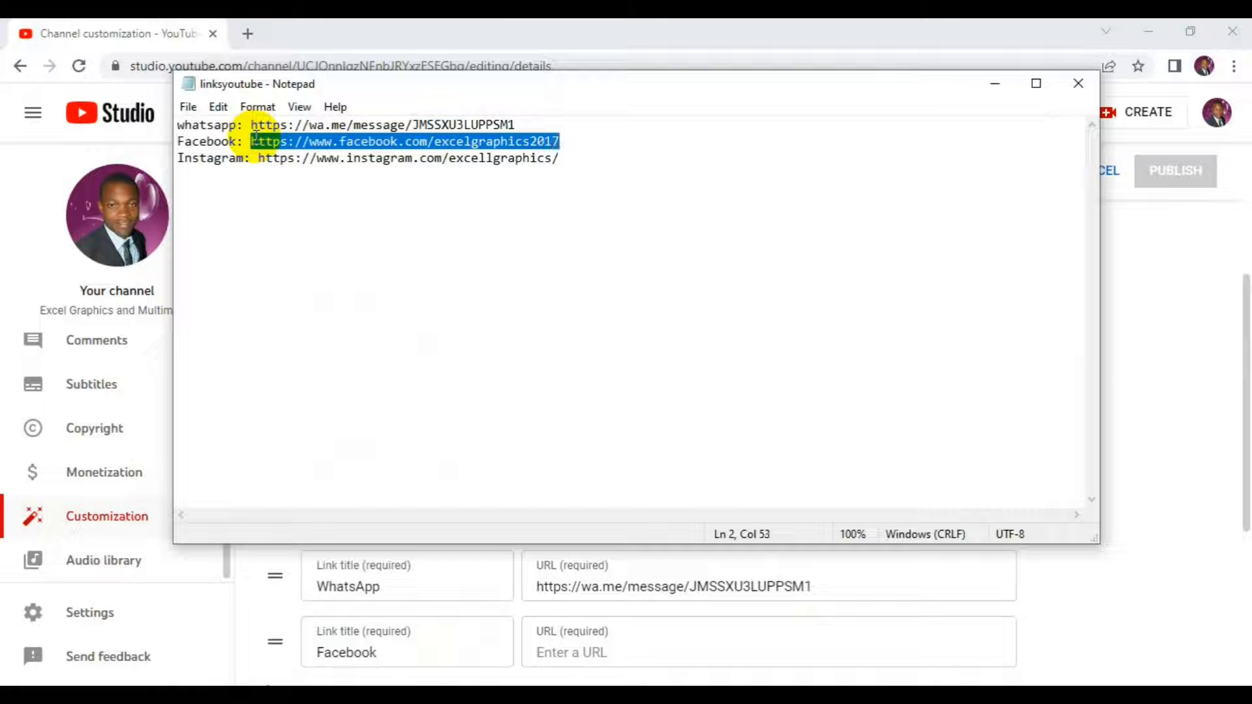
click(70, 29)
click(513, 648)
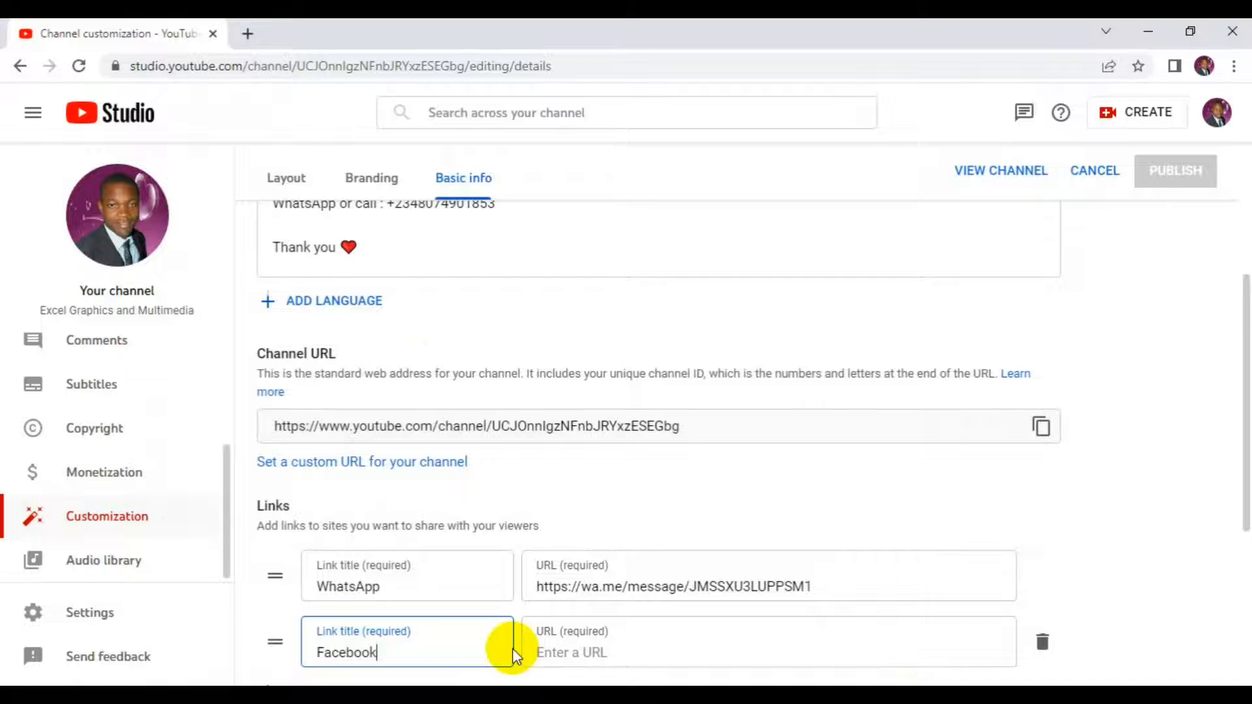
click(574, 653)
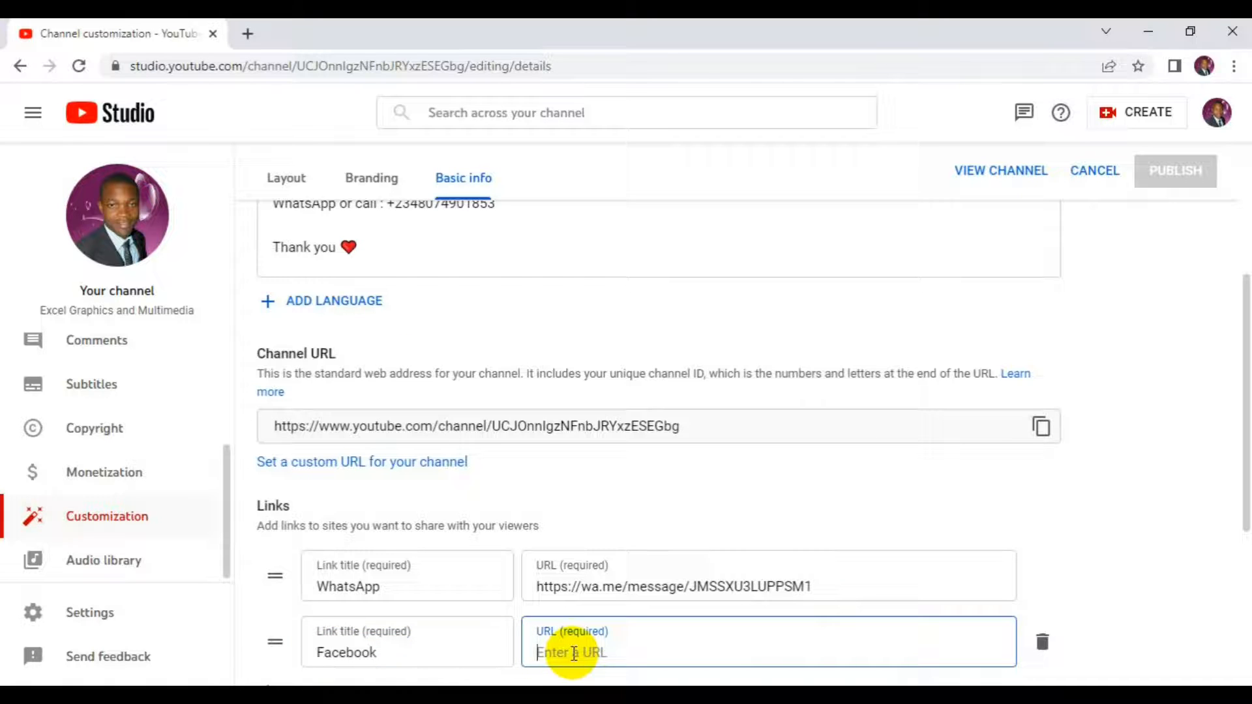
text(https://www.facebook.com/excelgraphics2017)
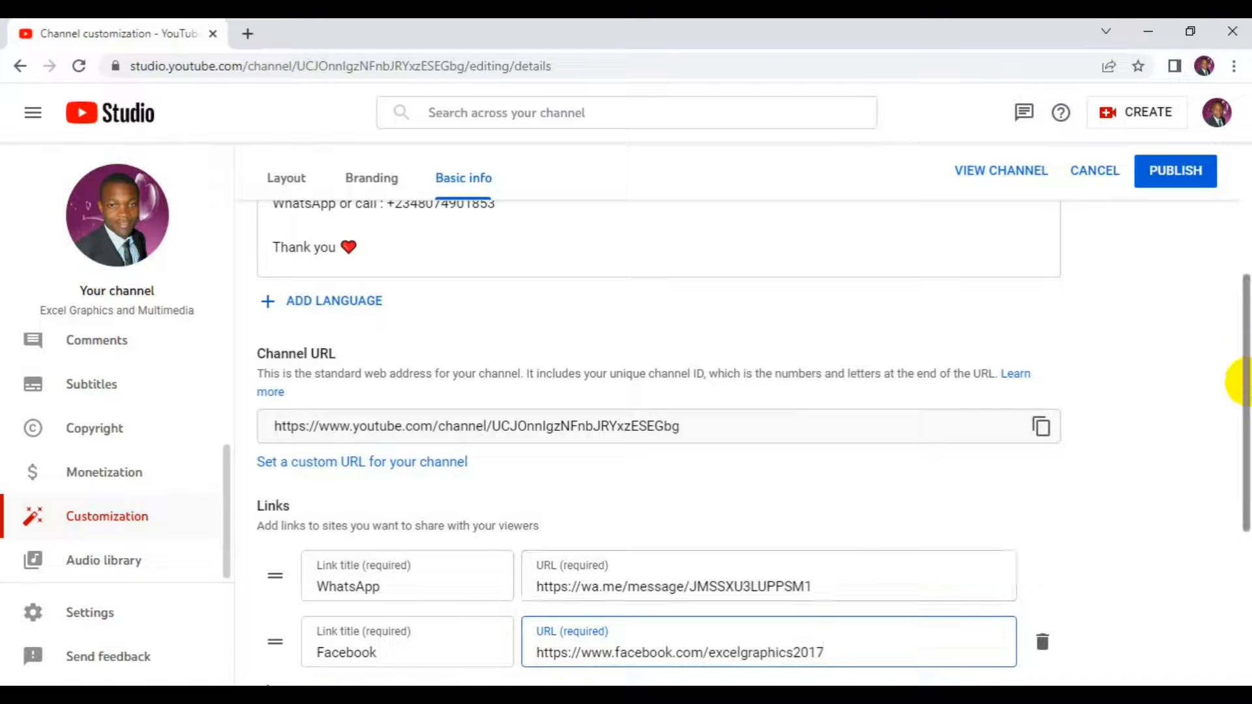
scroll(1246, 389, down, 2)
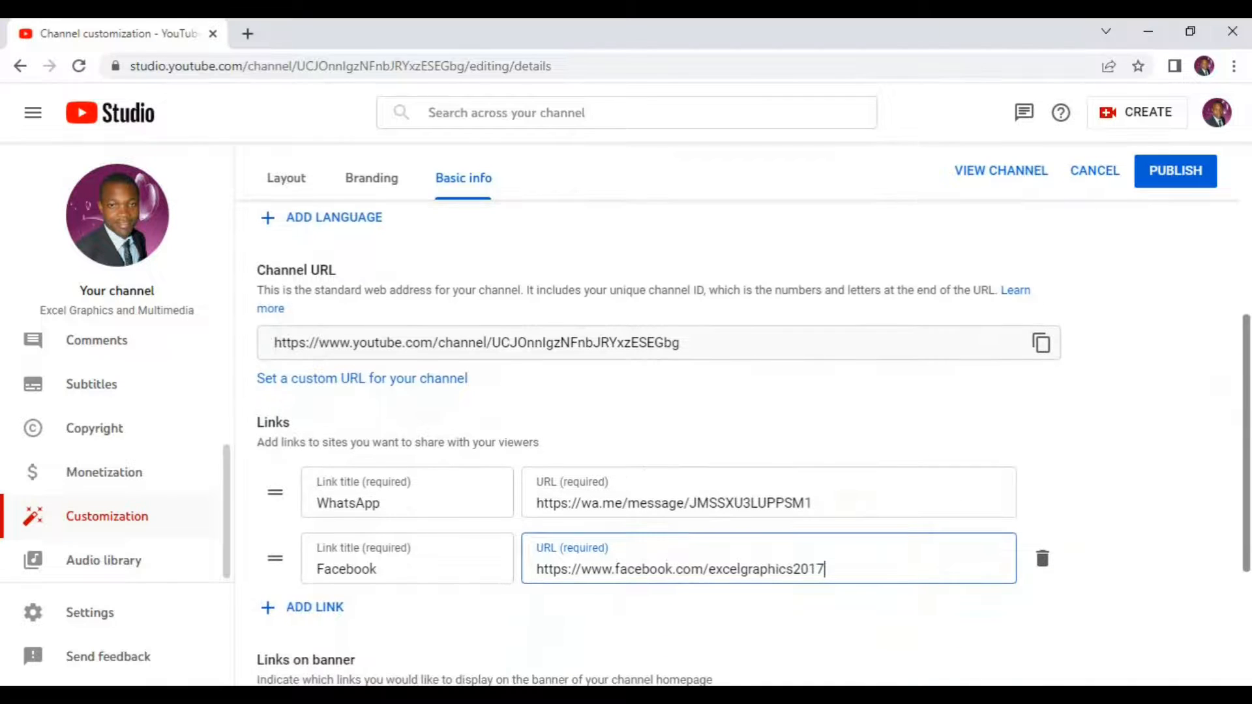
click(315, 617)
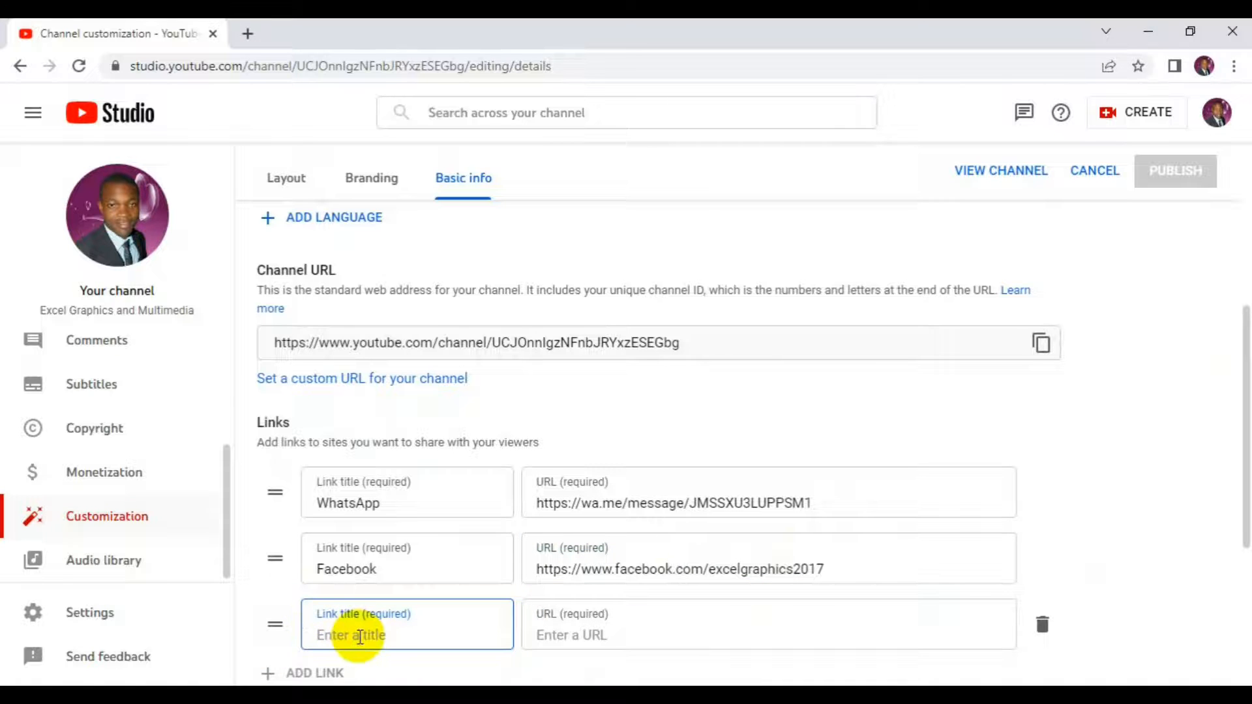
text(Instagram)
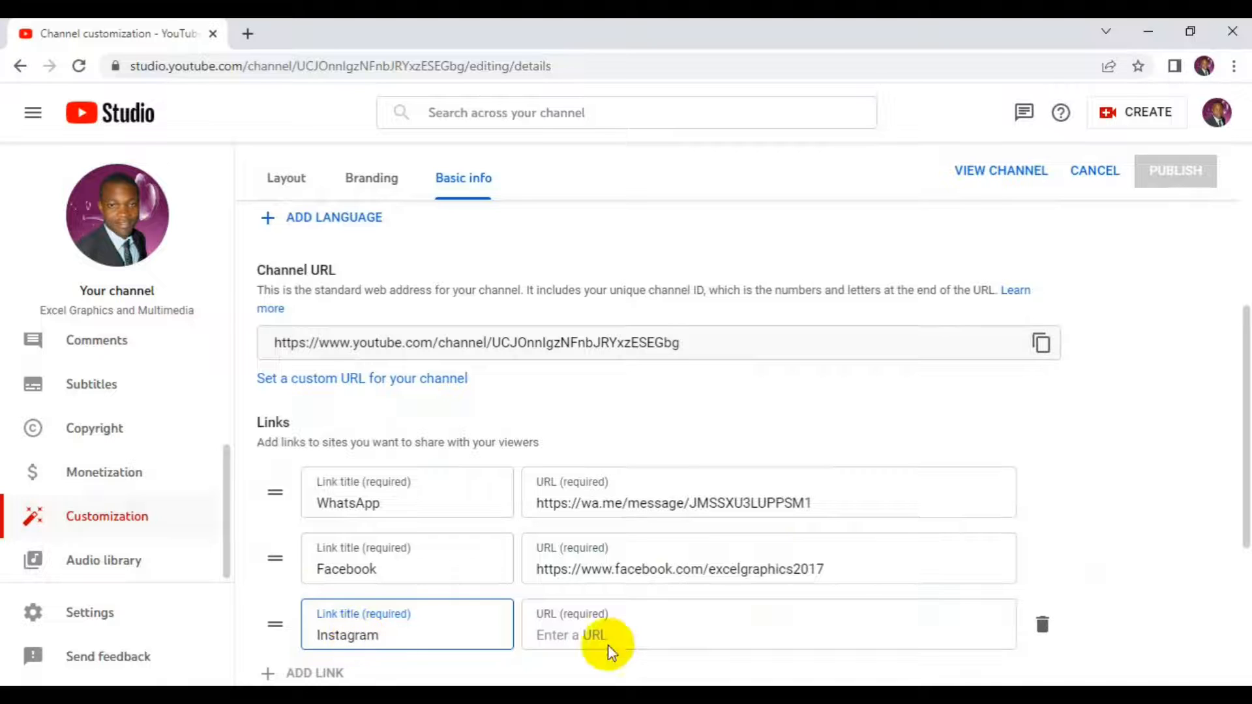
key(alt+Tab)
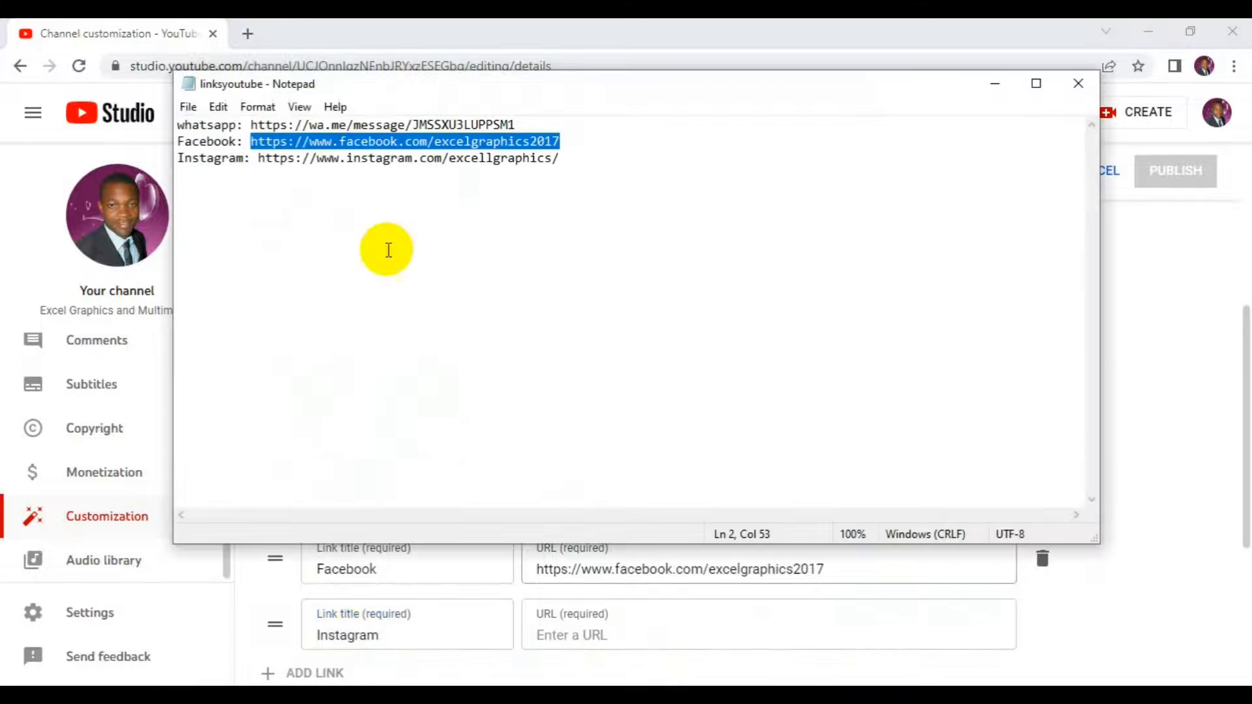
drag(259, 162, 593, 164)
right_click(594, 163)
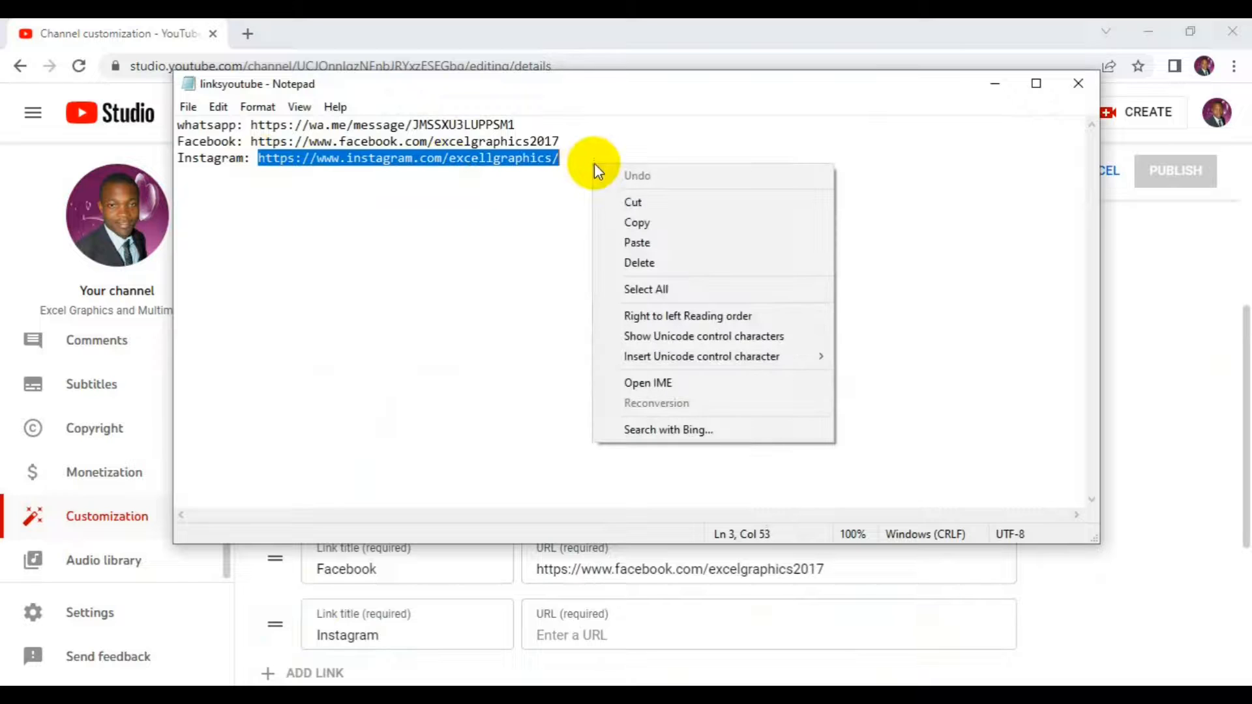
click(637, 222)
Step: Return to YouTube Studio, paste the copied URL into the Instagram link, and publish the channel changes
click(151, 49)
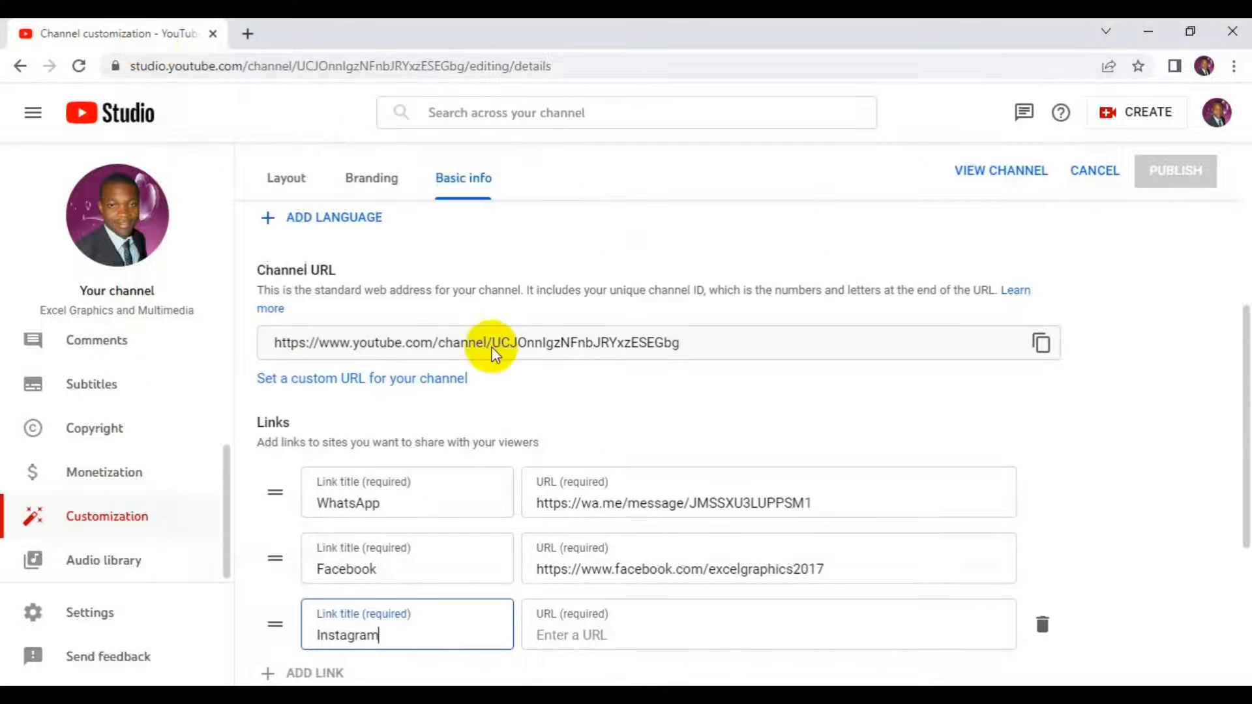
click(594, 630)
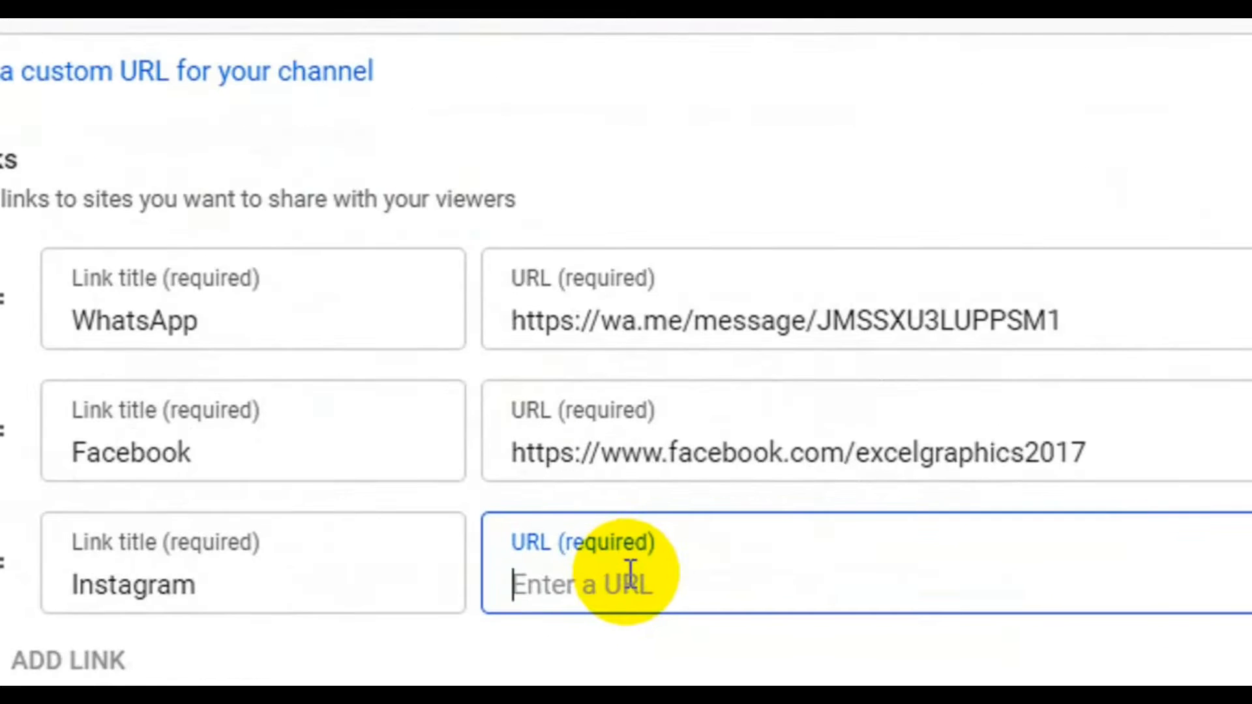
key(ctrl+v)
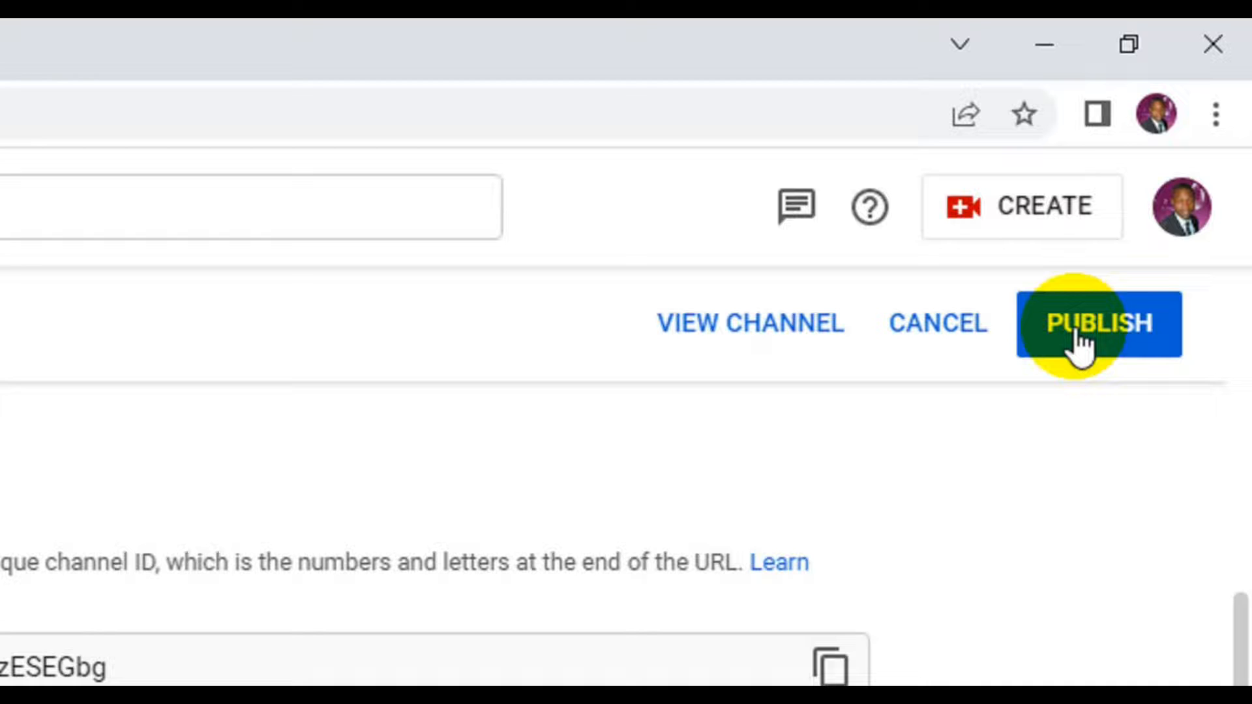
click(1075, 327)
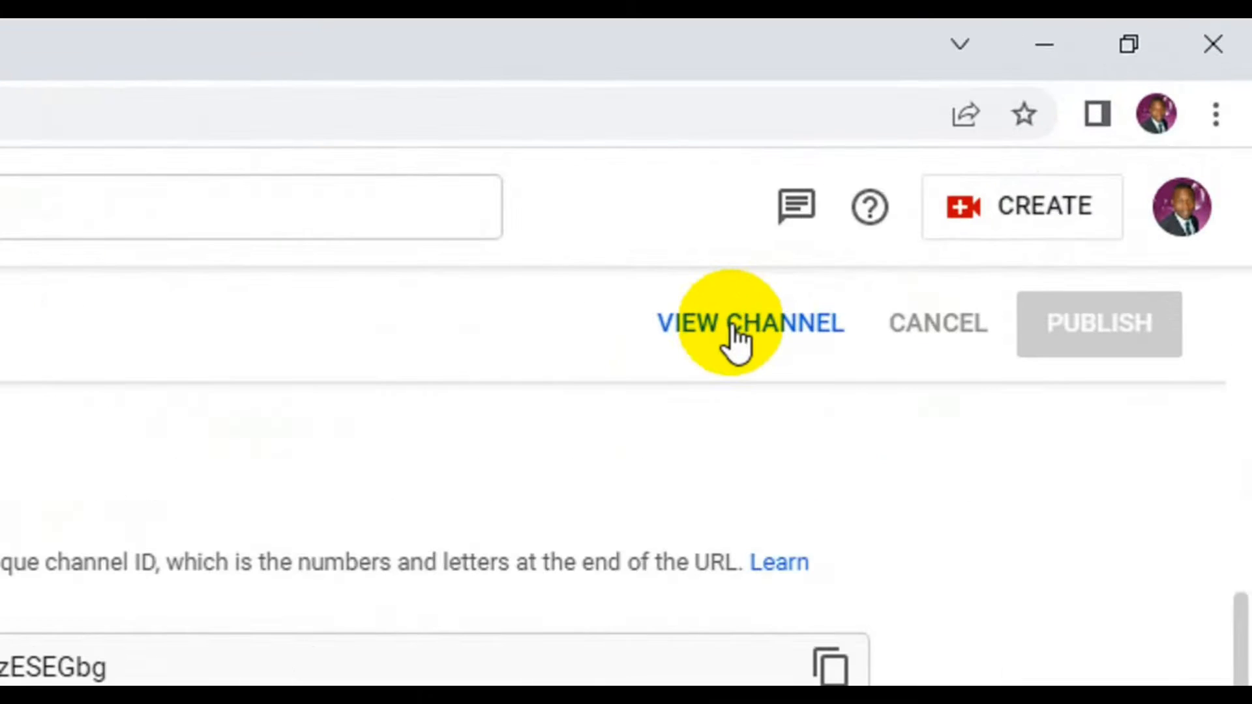
Step: View the public channel page, pause the channel trailer, and check the video sections and the links on the banner
click(731, 326)
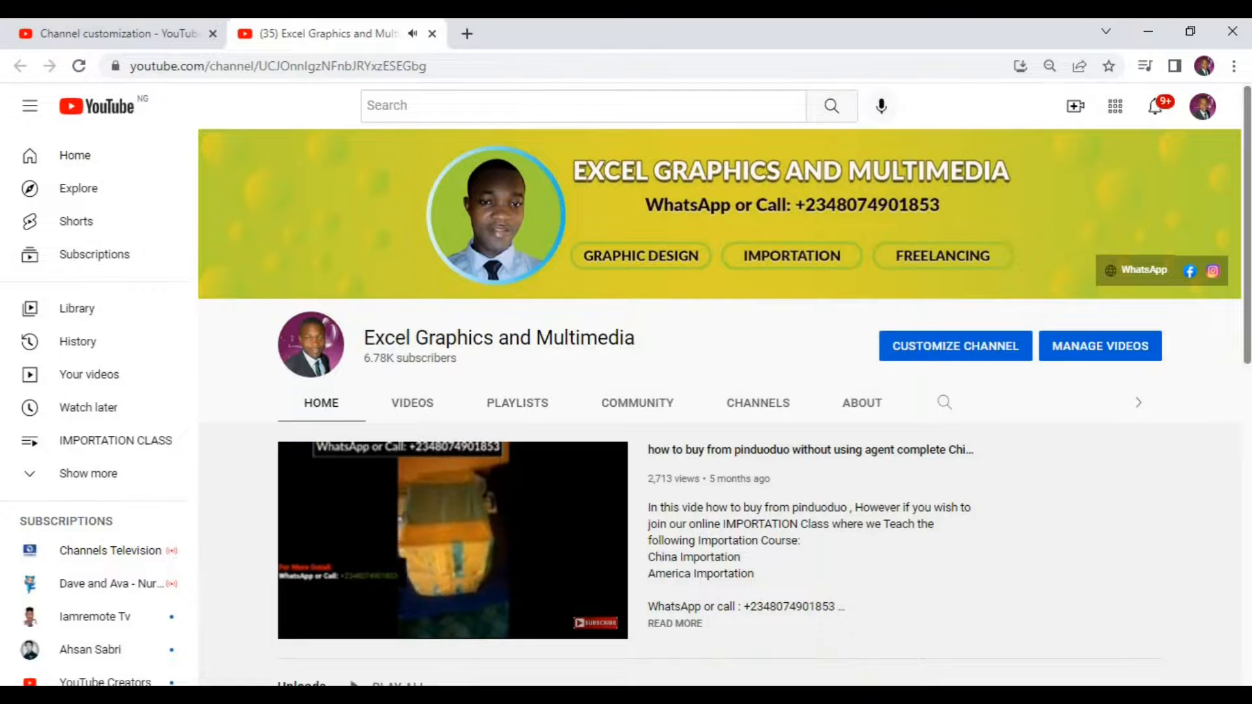
scroll(1240, 404, down, 2)
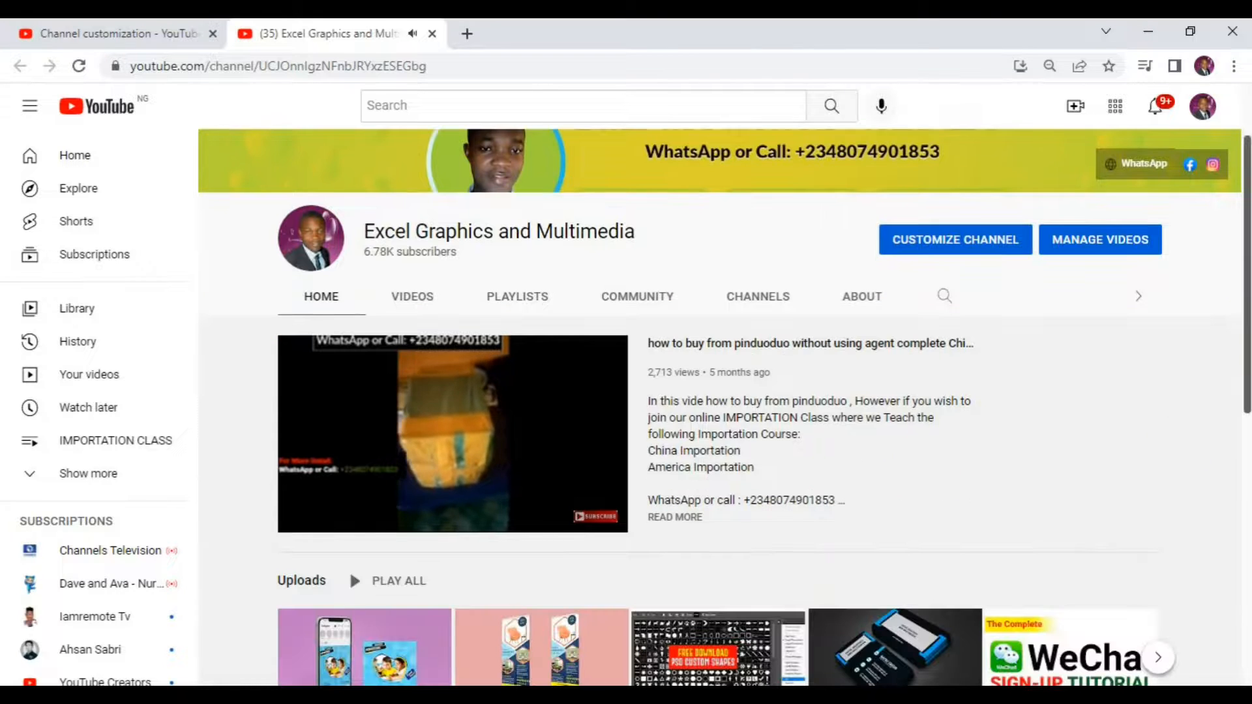
drag(1247, 397, 1247, 467)
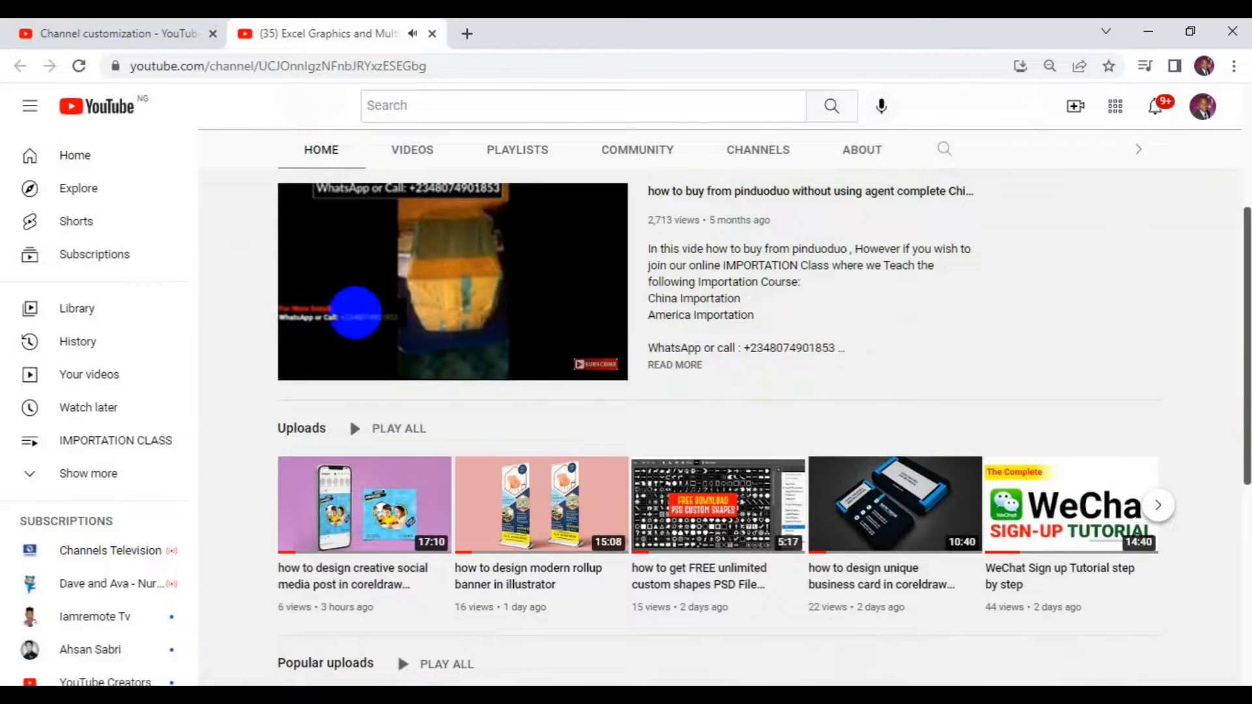
mouse_move(354, 363)
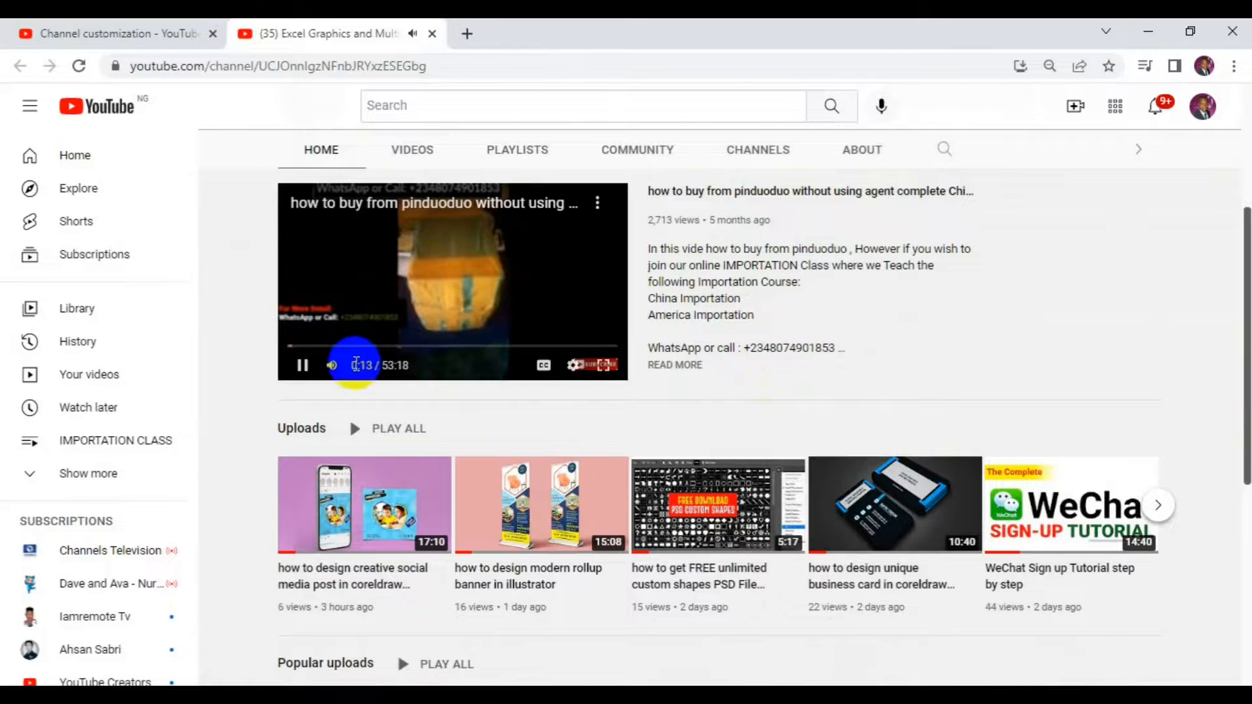
click(303, 376)
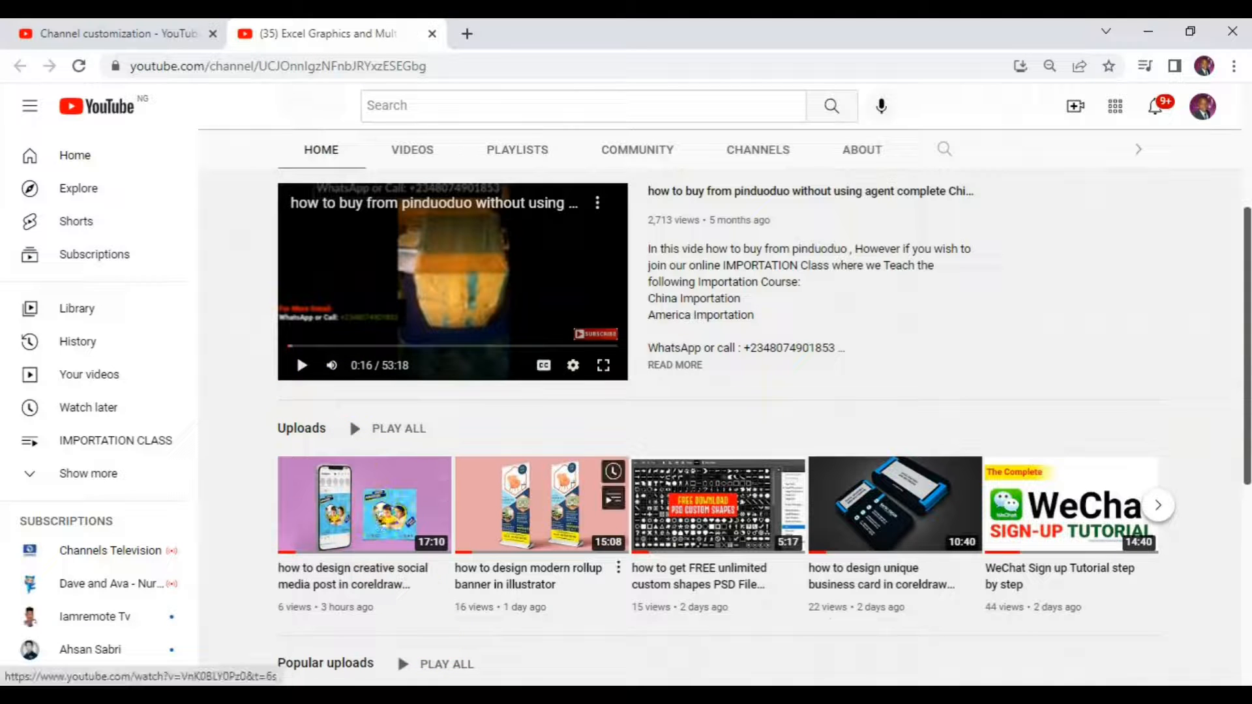
drag(1247, 367, 1247, 250)
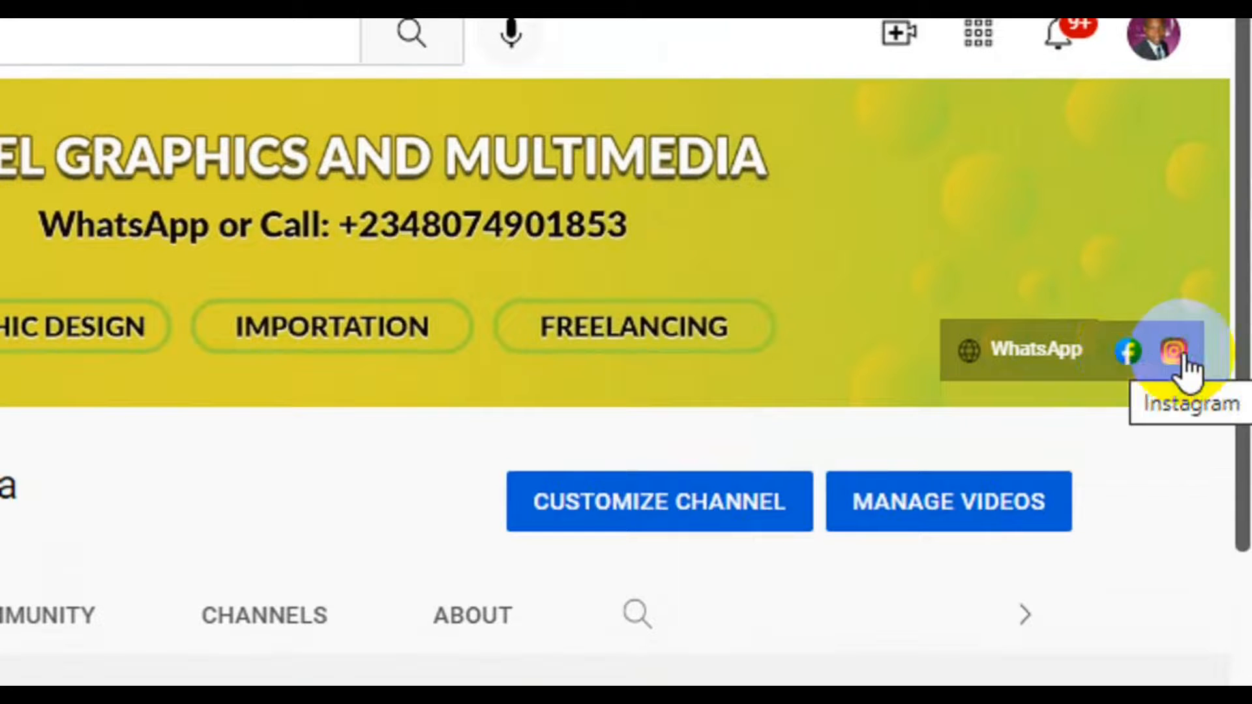
Step: Open the WhatsApp, Facebook and Instagram links from the channel banner, each in its own browser tab
click(1063, 355)
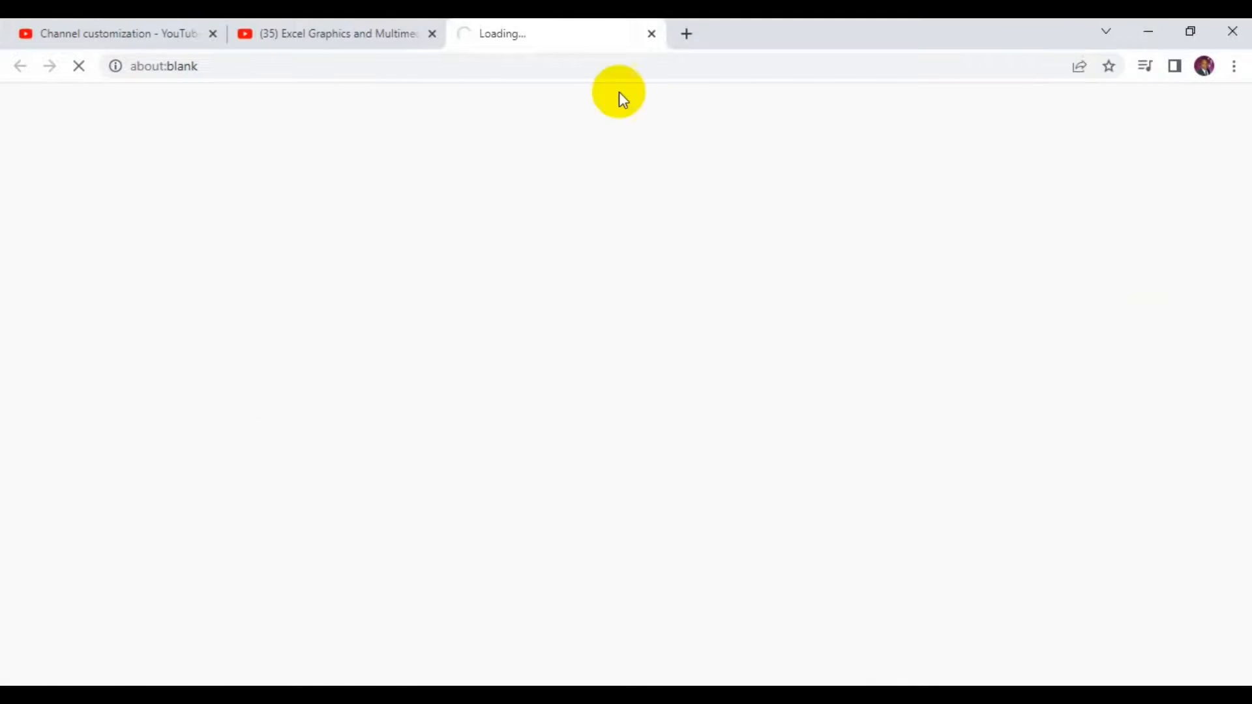
click(303, 30)
click(1202, 267)
click(363, 36)
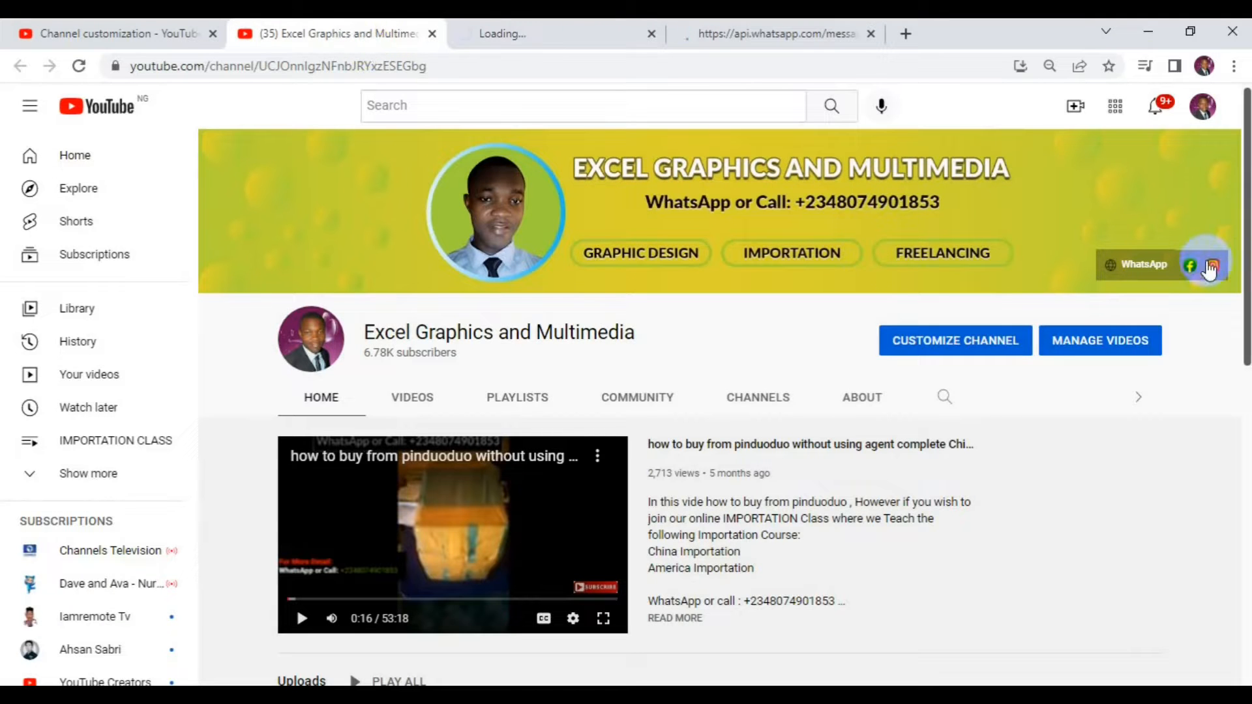
click(1196, 265)
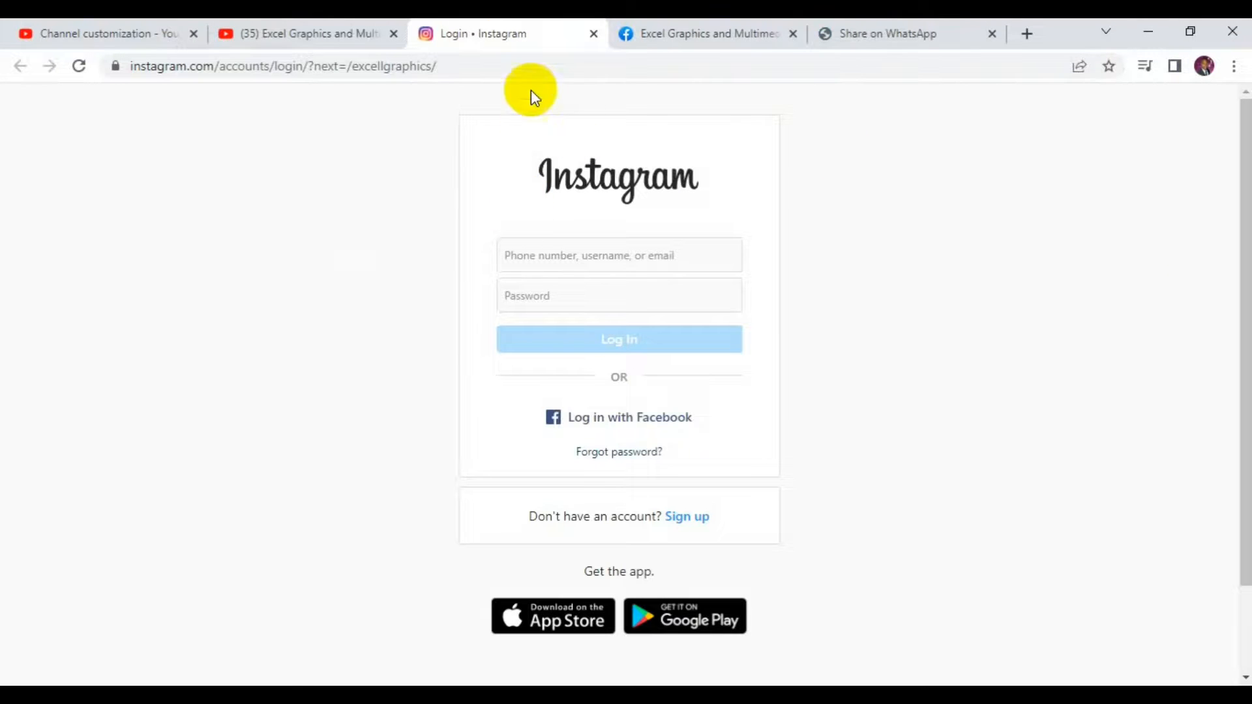
Step: Examine the pages opened by the Instagram, Facebook and WhatsApp links to check where each one leads
click(535, 255)
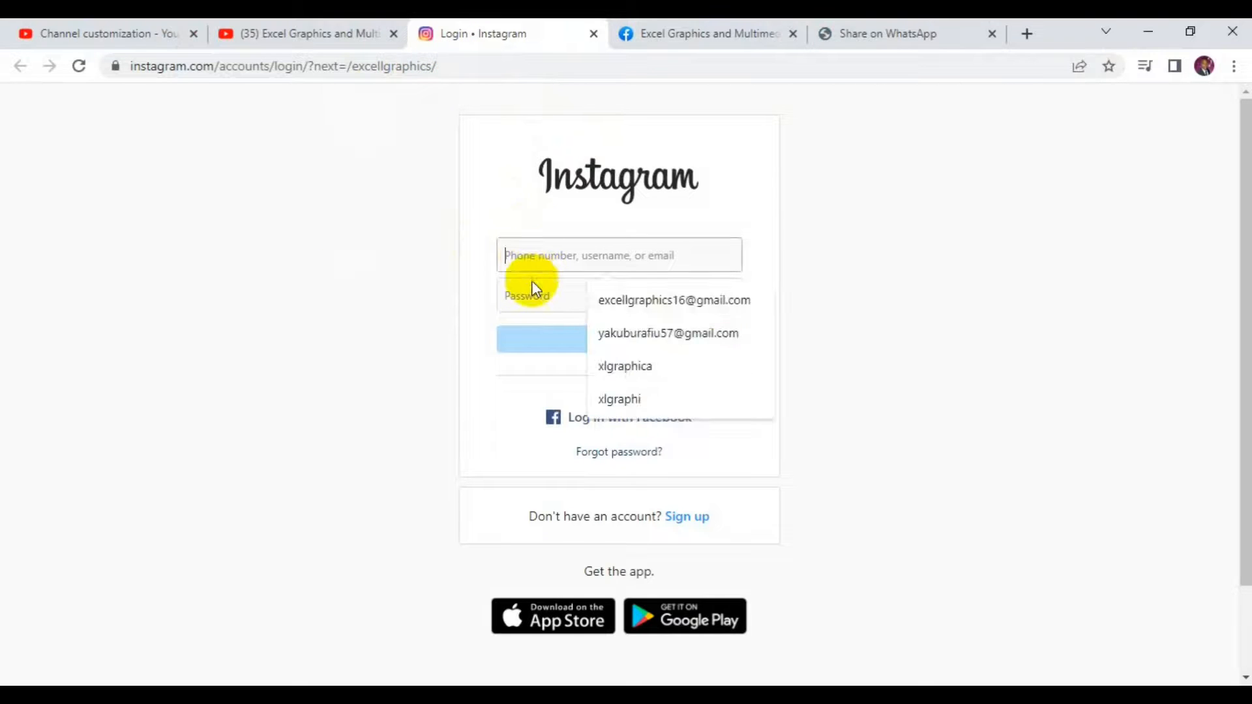
click(538, 283)
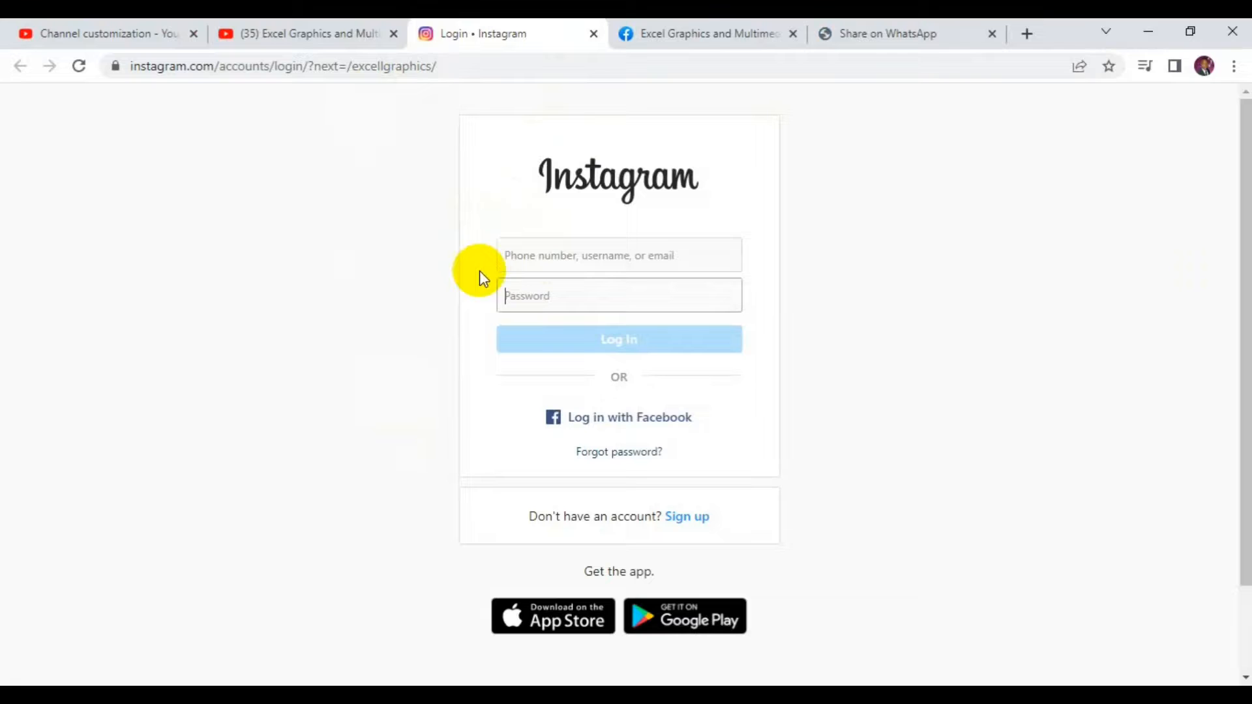
click(670, 32)
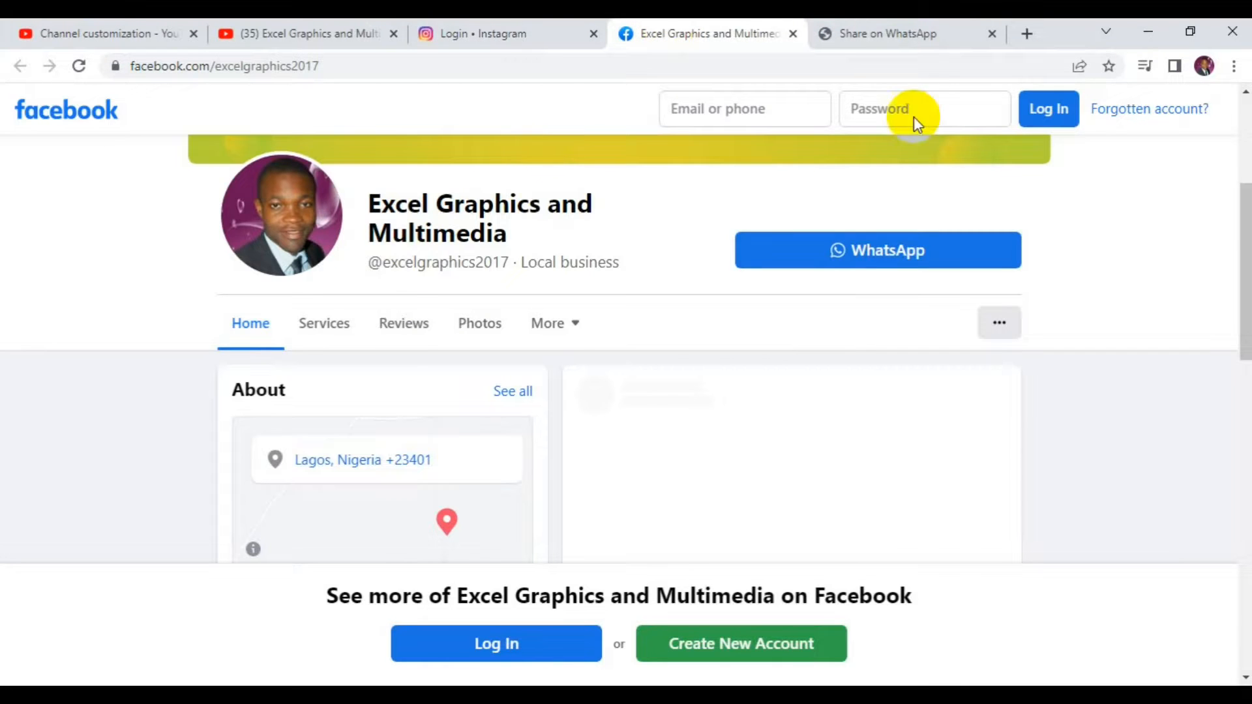
drag(1246, 221, 1243, 386)
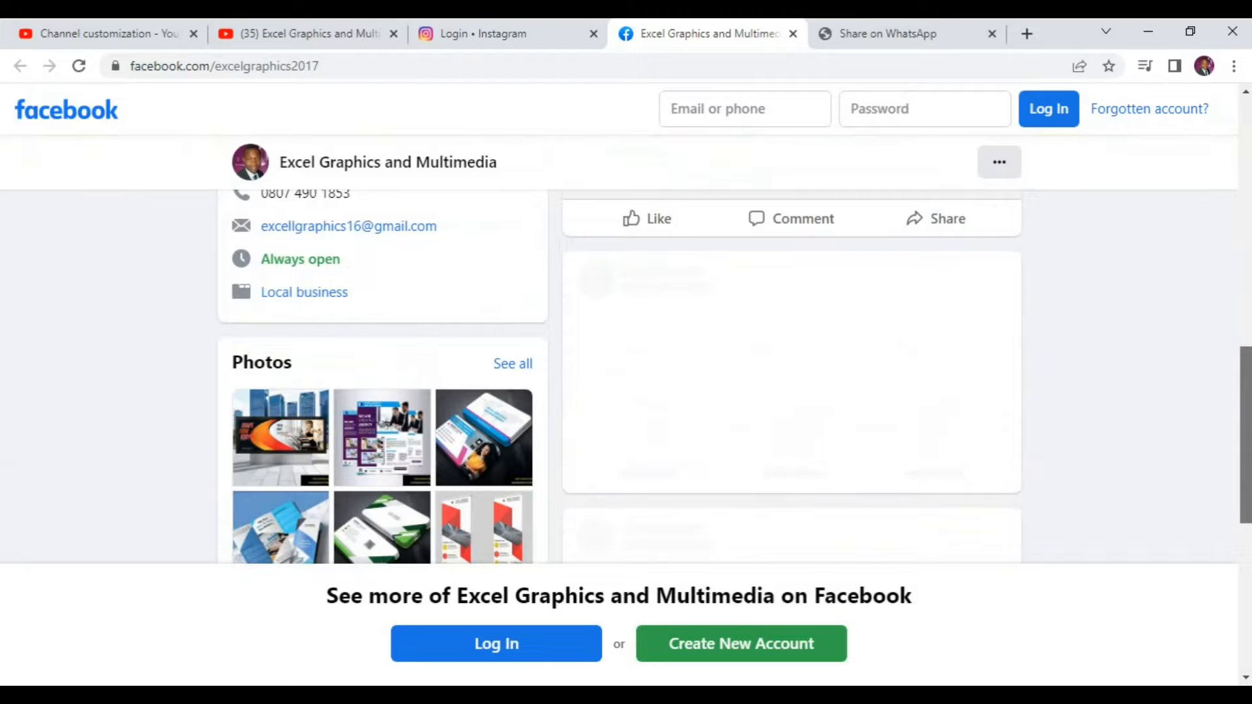
click(940, 26)
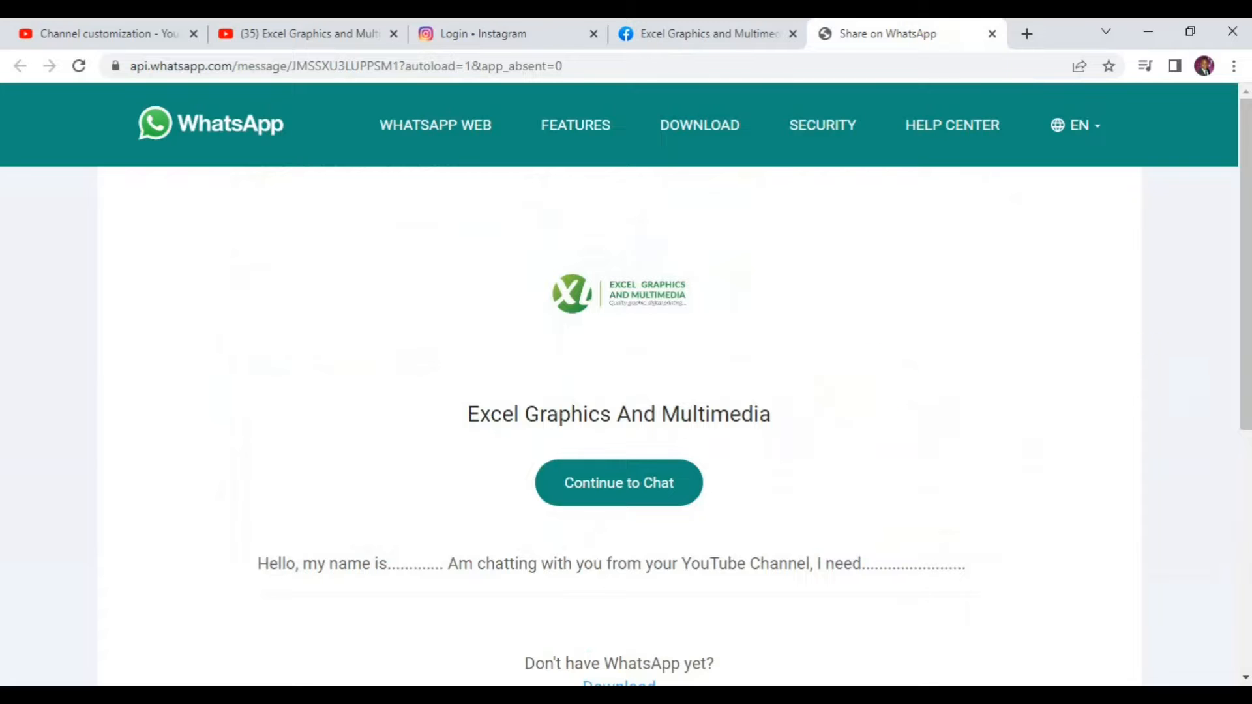
drag(1245, 375, 1246, 440)
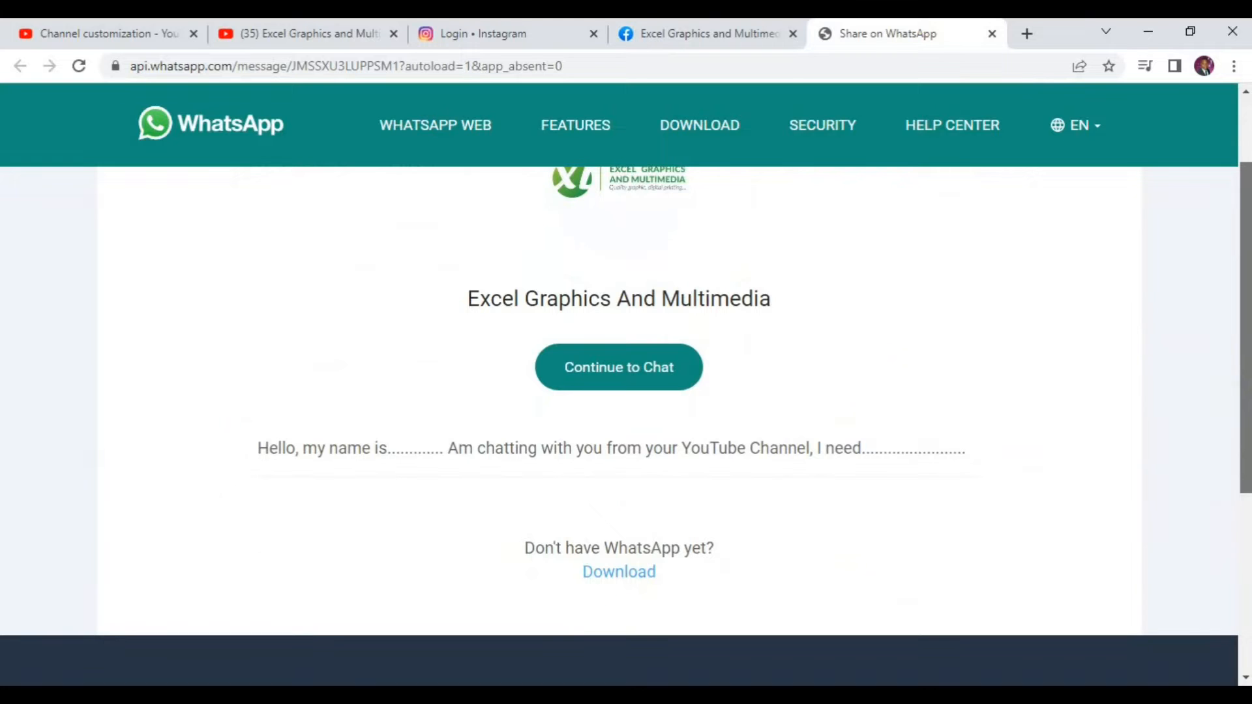
drag(1246, 385, 1247, 321)
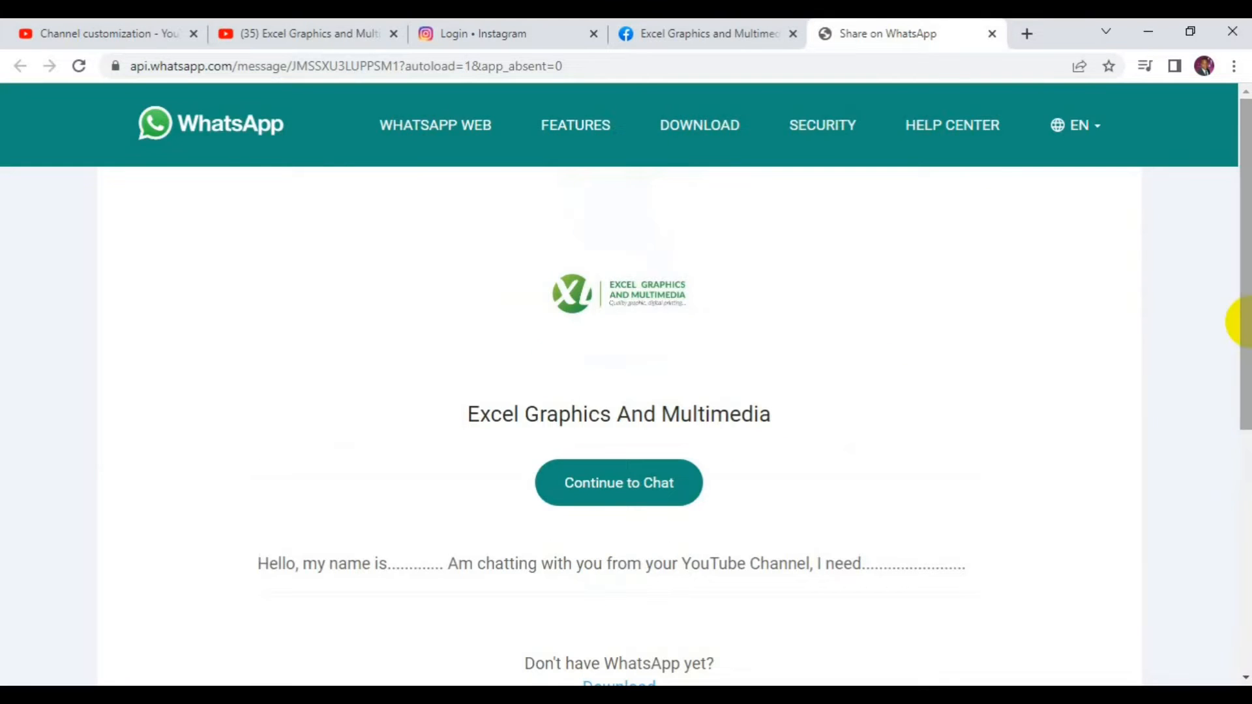